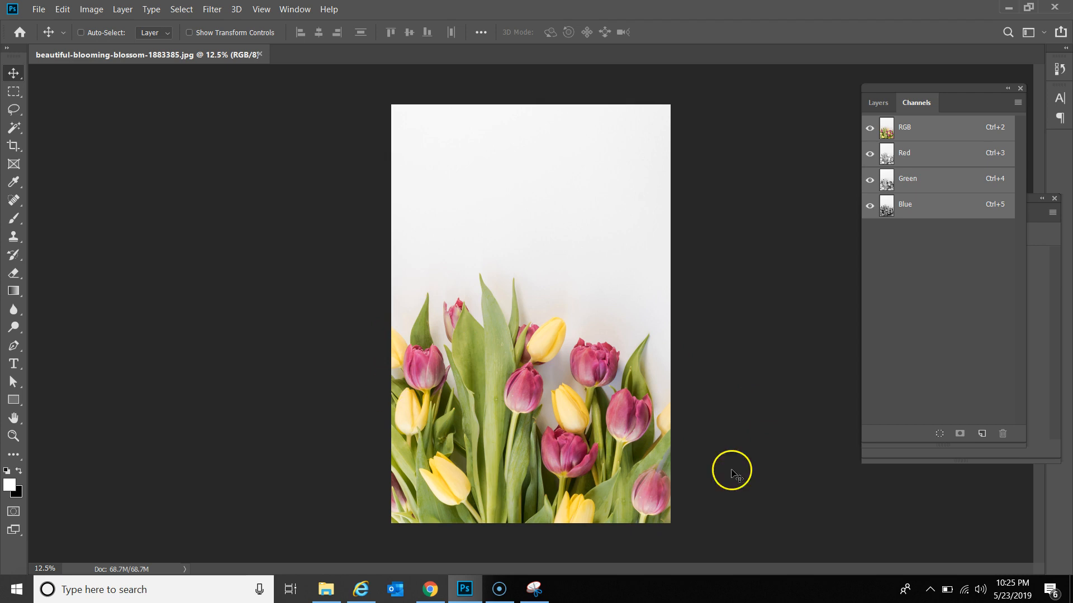
Step: Switch the panel from Channels to Layers to show the tulip photo's locked Background layer
click(879, 104)
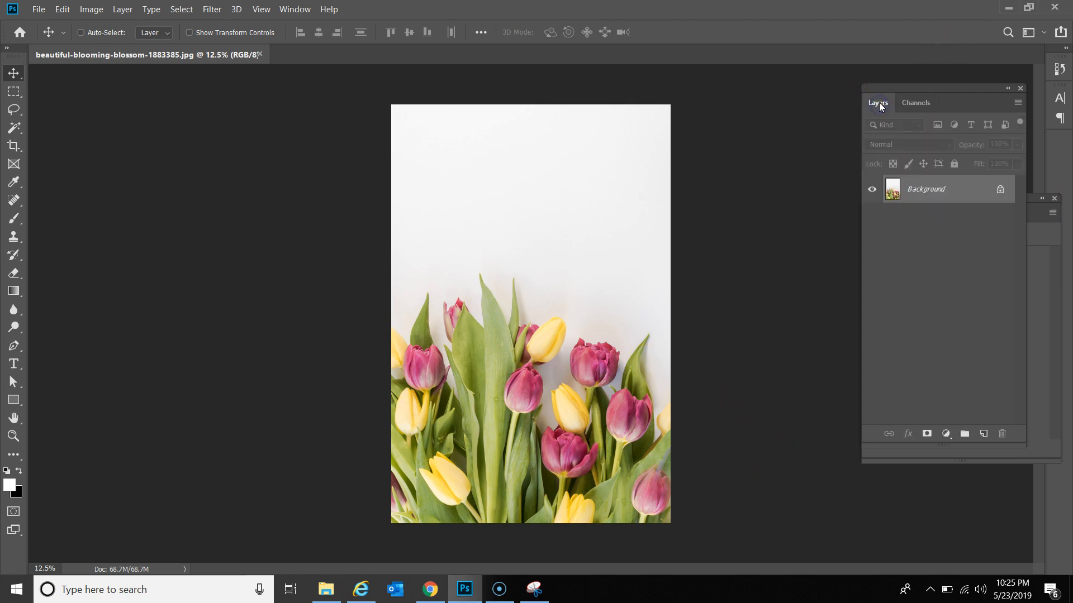
Step: Unlock the Background into Layer 0 and give it a white layer mask
click(995, 192)
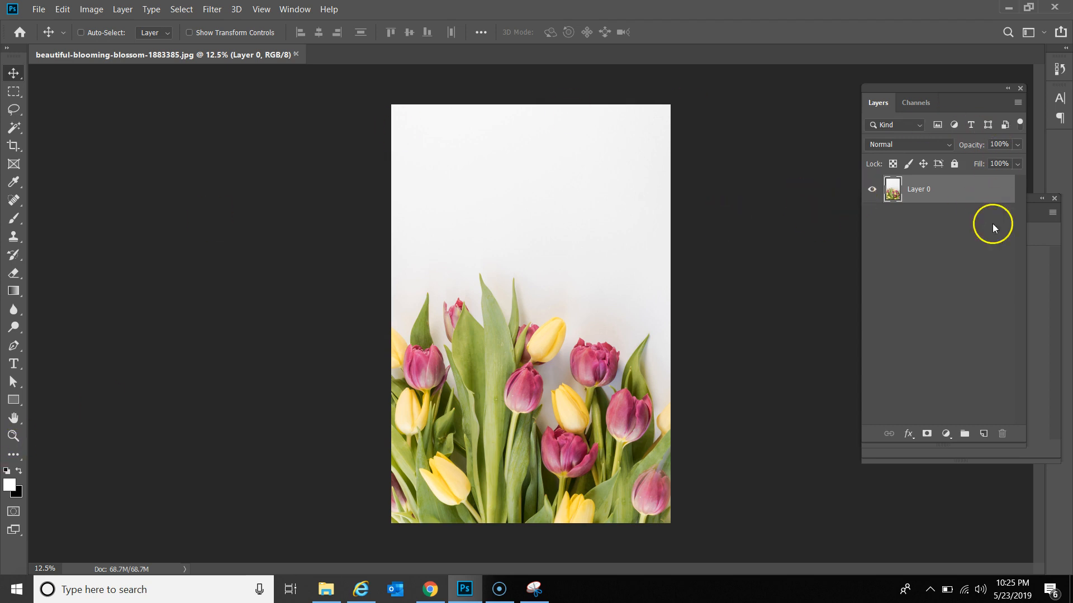
click(927, 435)
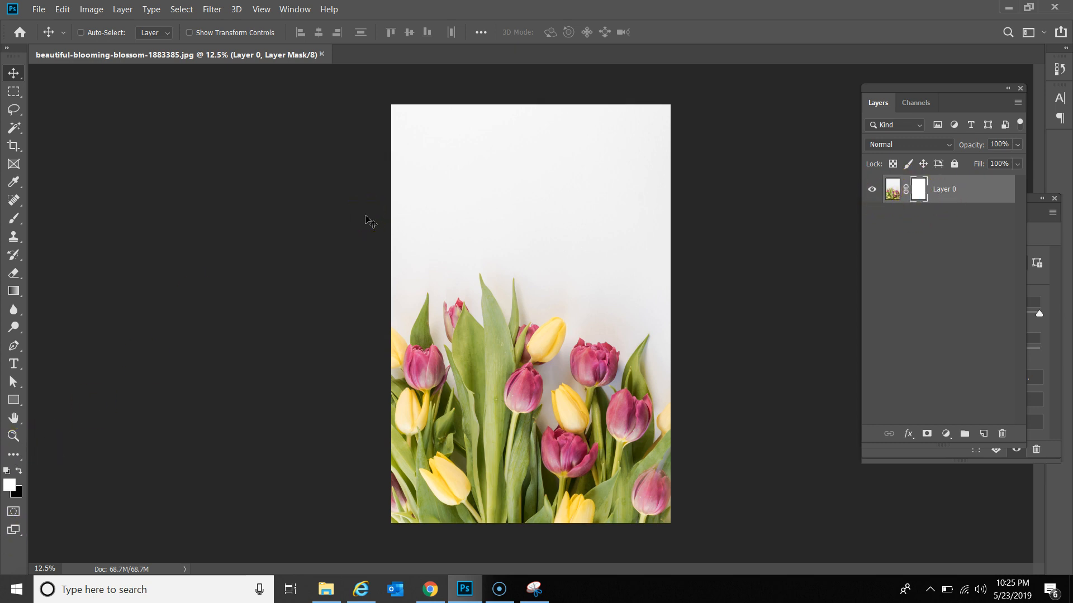
key(b)
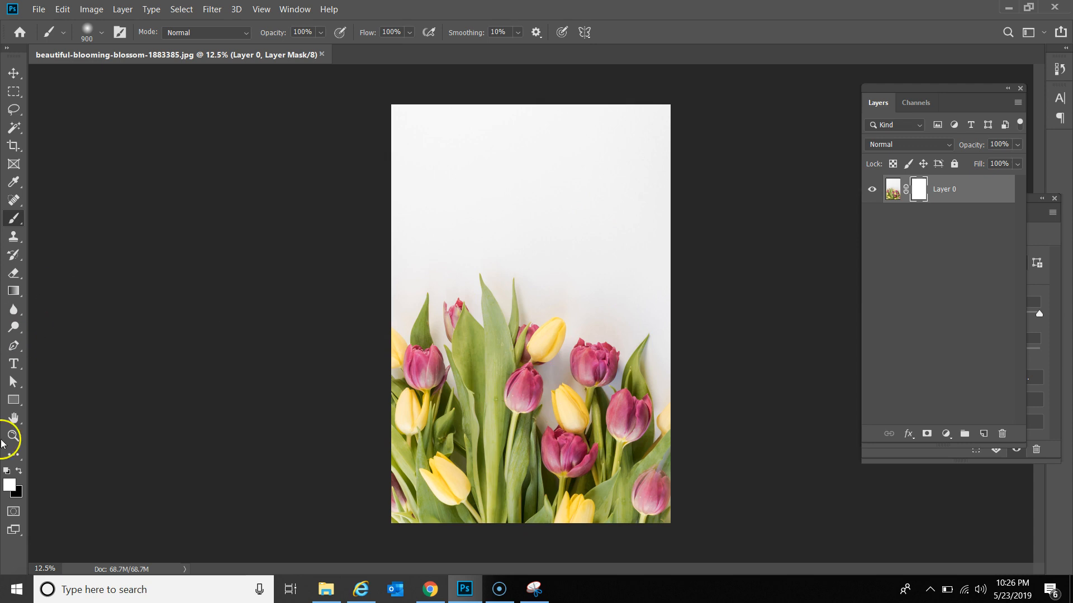
click(19, 473)
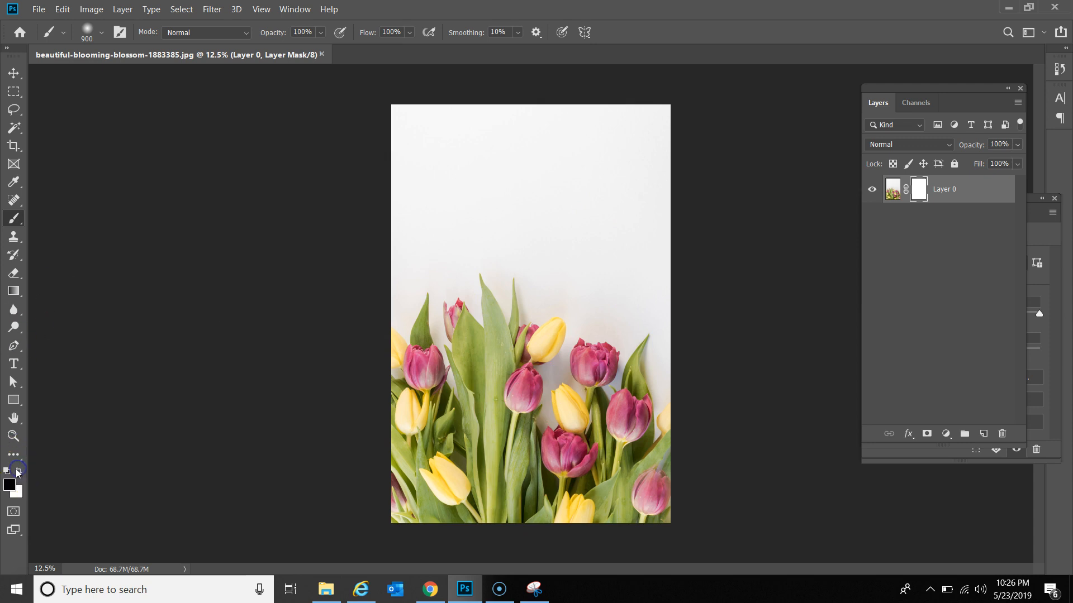
mouse_move(577, 206)
mouse_down()
mouse_move(550, 231)
mouse_move(526, 368)
mouse_move(603, 253)
mouse_move(587, 404)
mouse_move(473, 331)
mouse_move(587, 352)
mouse_up()
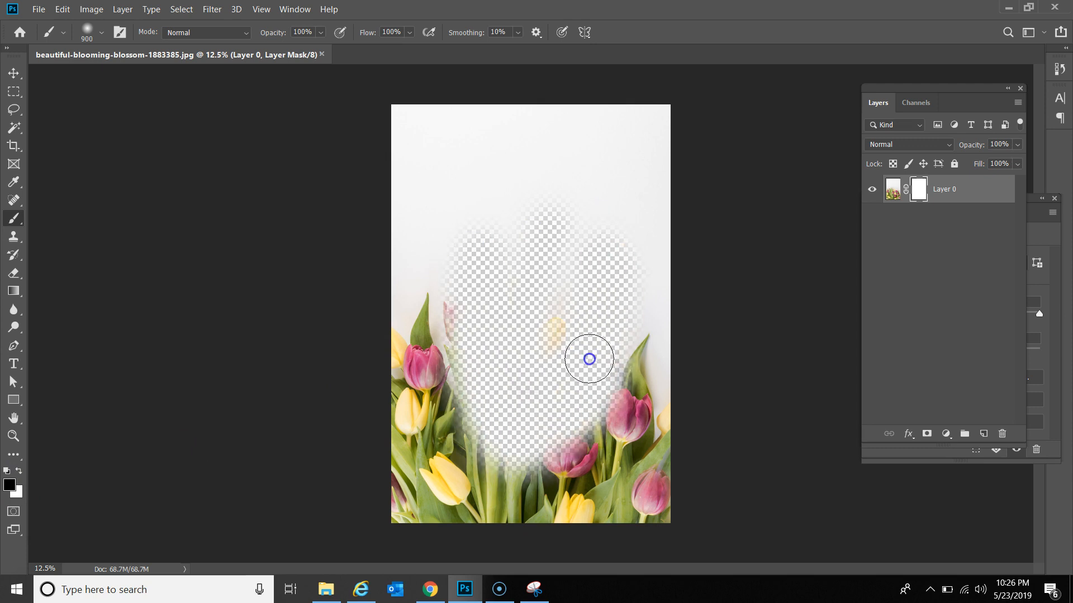
click(521, 257)
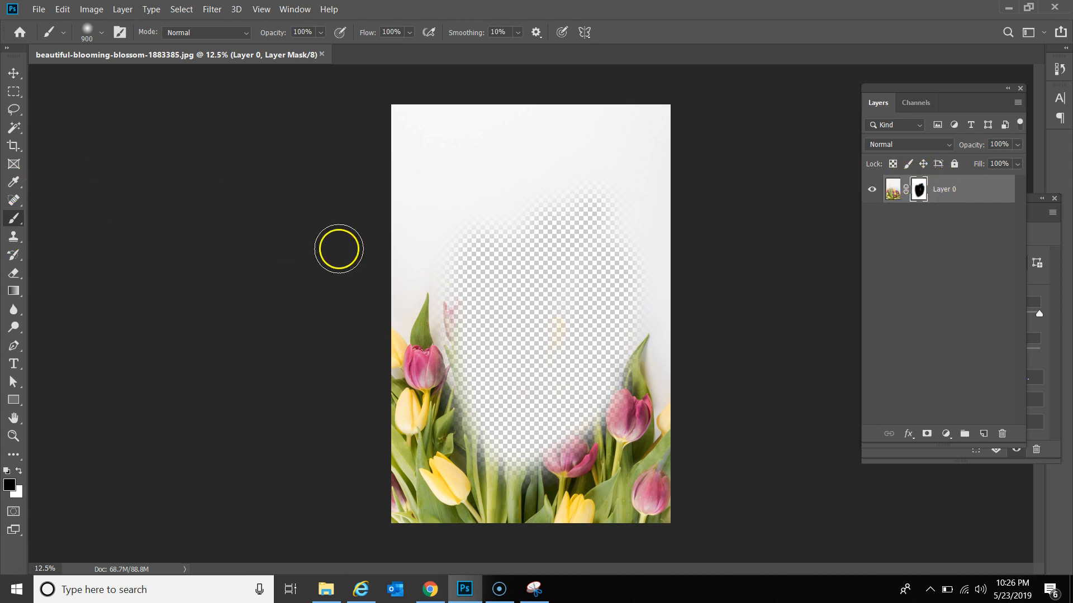
click(20, 472)
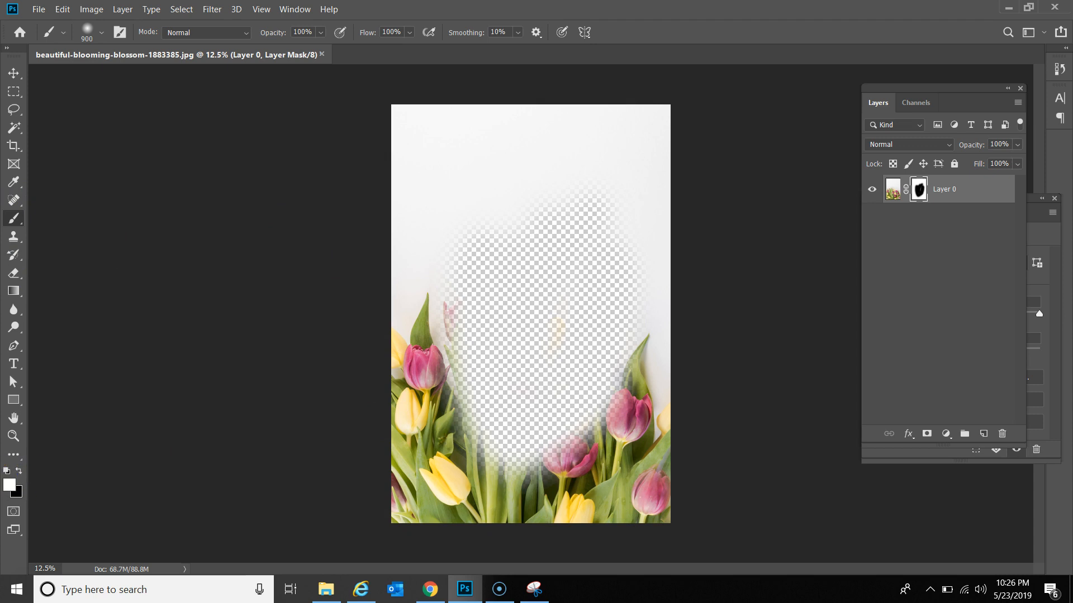
mouse_move(482, 408)
mouse_down()
mouse_move(522, 467)
mouse_move(446, 420)
mouse_move(415, 382)
mouse_move(492, 364)
mouse_move(508, 295)
mouse_move(392, 293)
mouse_move(383, 266)
mouse_move(531, 201)
mouse_move(594, 190)
mouse_up()
mouse_move(600, 260)
mouse_down()
mouse_move(625, 442)
mouse_move(517, 476)
mouse_move(560, 450)
mouse_up()
drag(450, 429, 594, 478)
mouse_move(678, 409)
mouse_down()
mouse_move(581, 323)
mouse_move(544, 264)
mouse_up()
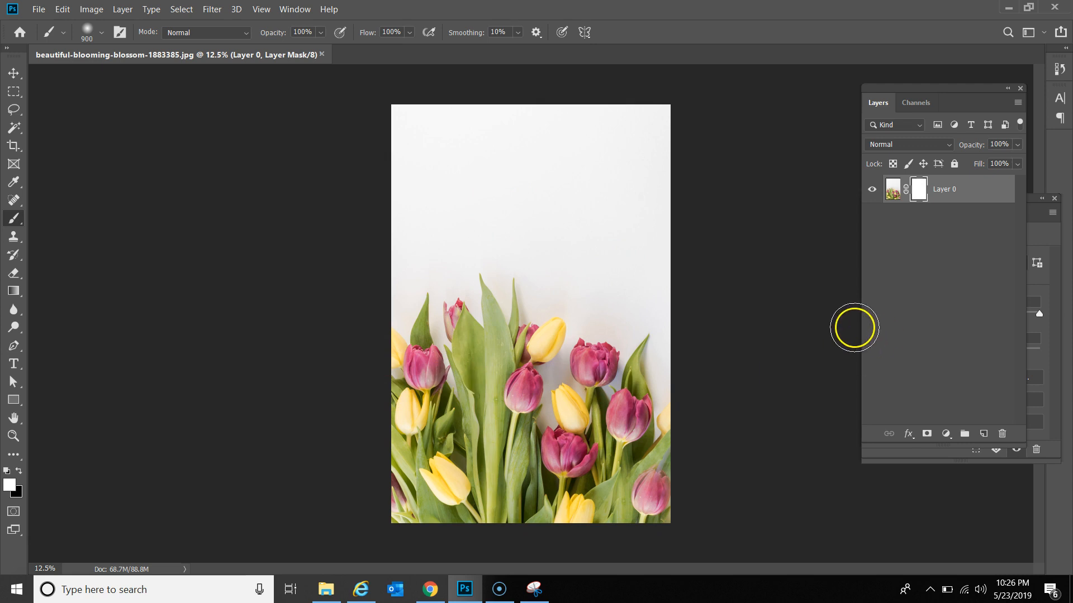
click(13, 72)
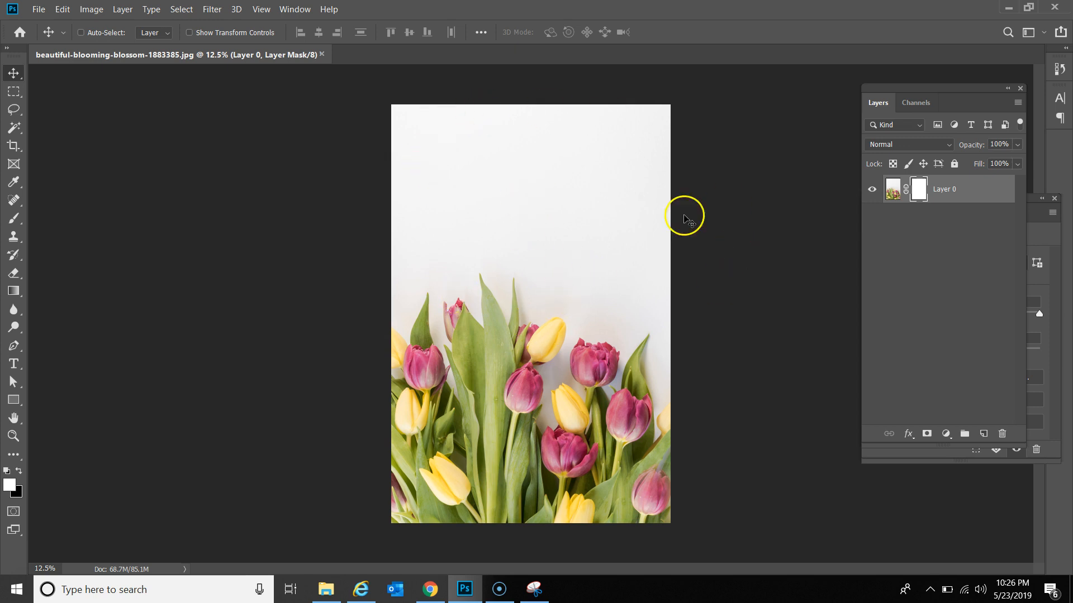
Step: In Channels, compare Blue and Green, then duplicate Blue as a Blue copy channel
click(924, 105)
click(913, 211)
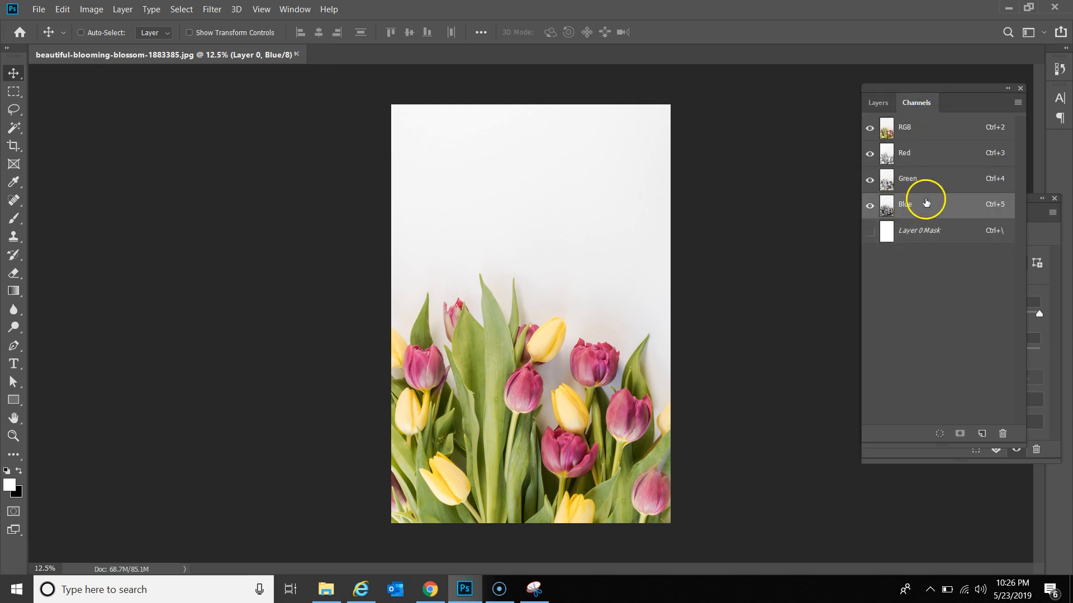
click(931, 179)
click(927, 203)
drag(953, 206, 982, 433)
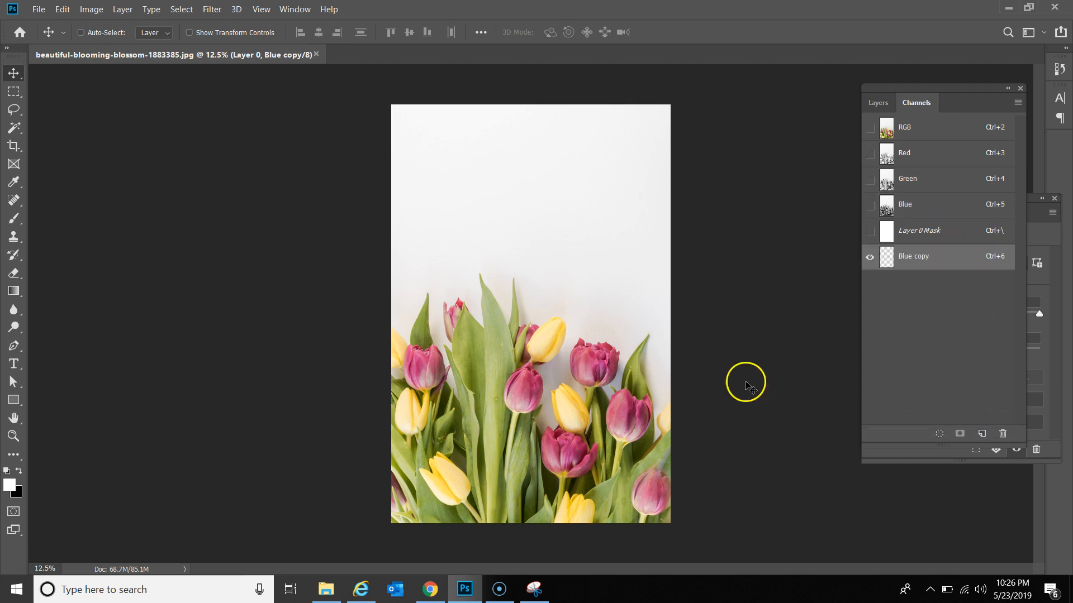
Step: Apply Levels with inputs 159 / 0.15 / 193 to make the tulips black on white
click(89, 9)
mouse_move(179, 41)
click(246, 55)
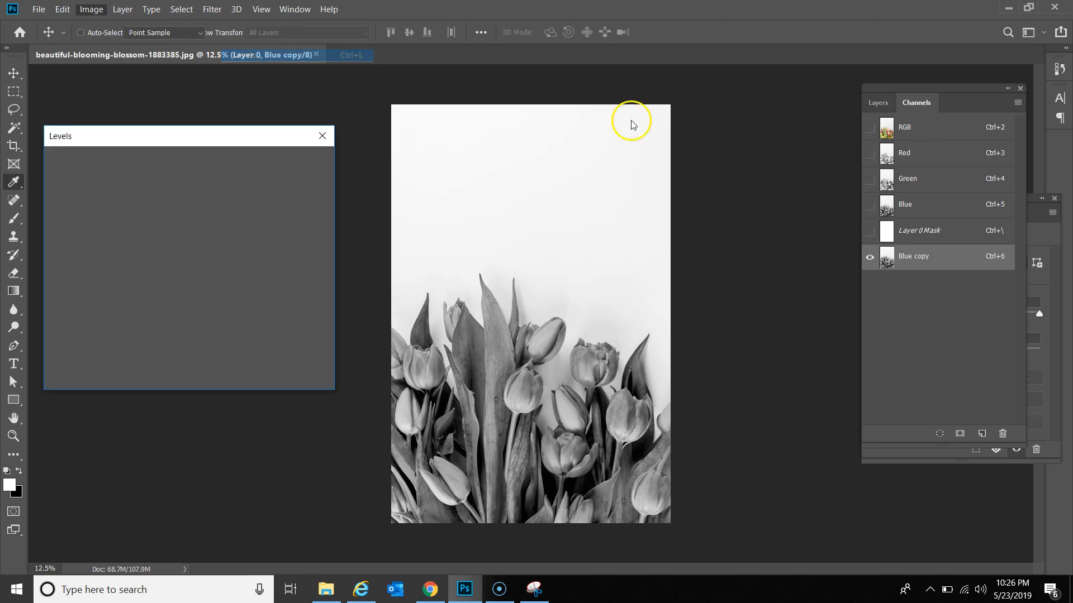
drag(239, 294, 198, 293)
drag(130, 293, 185, 288)
drag(64, 293, 198, 290)
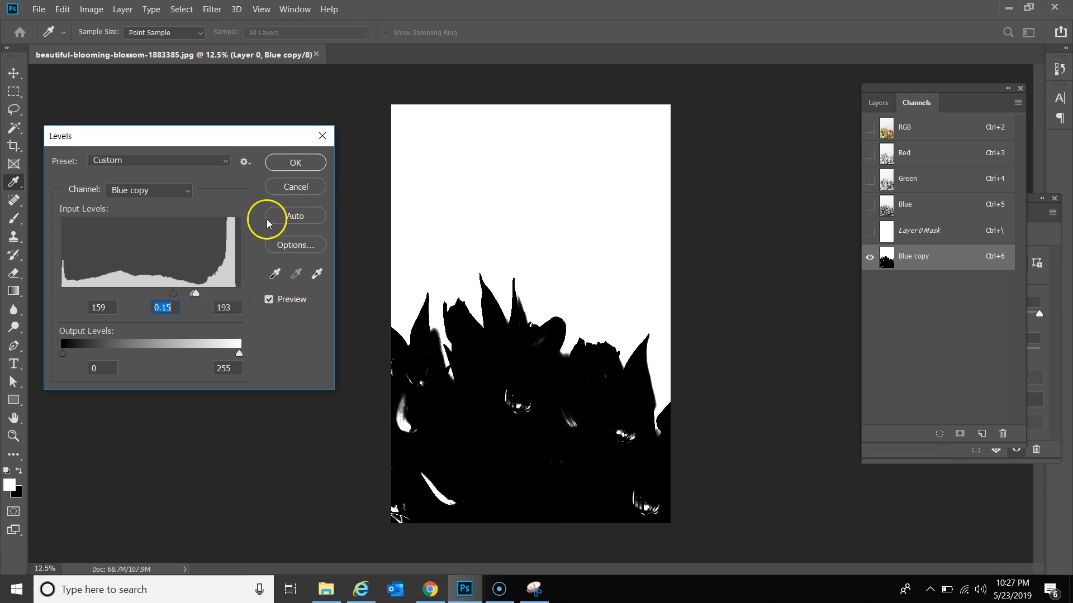
click(281, 162)
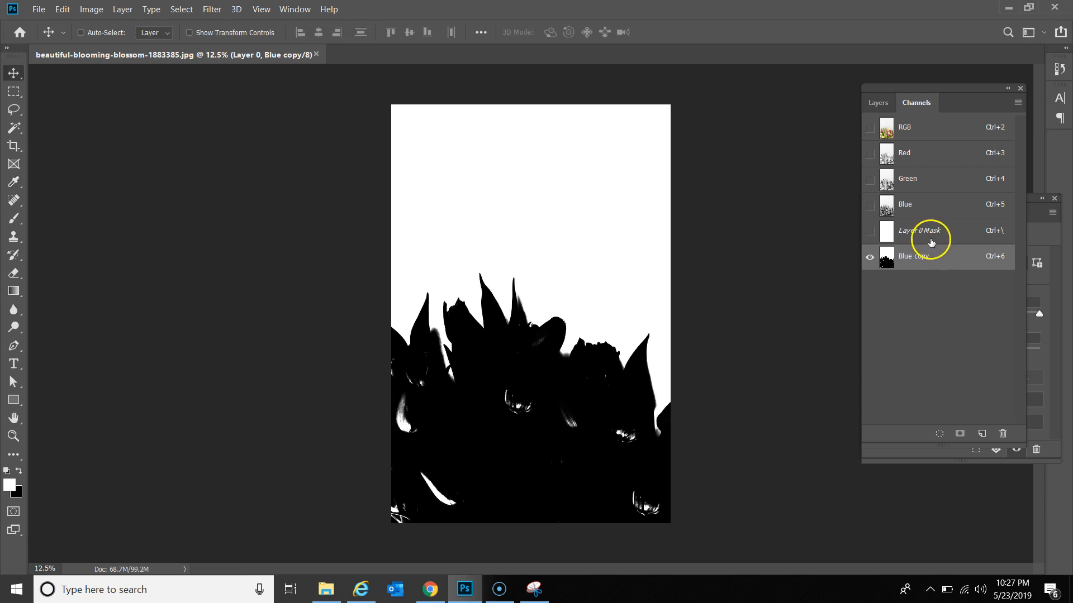
Step: Load Blue copy's white area as a selection and invert it to cover the tulips
ctrl+click(893, 262)
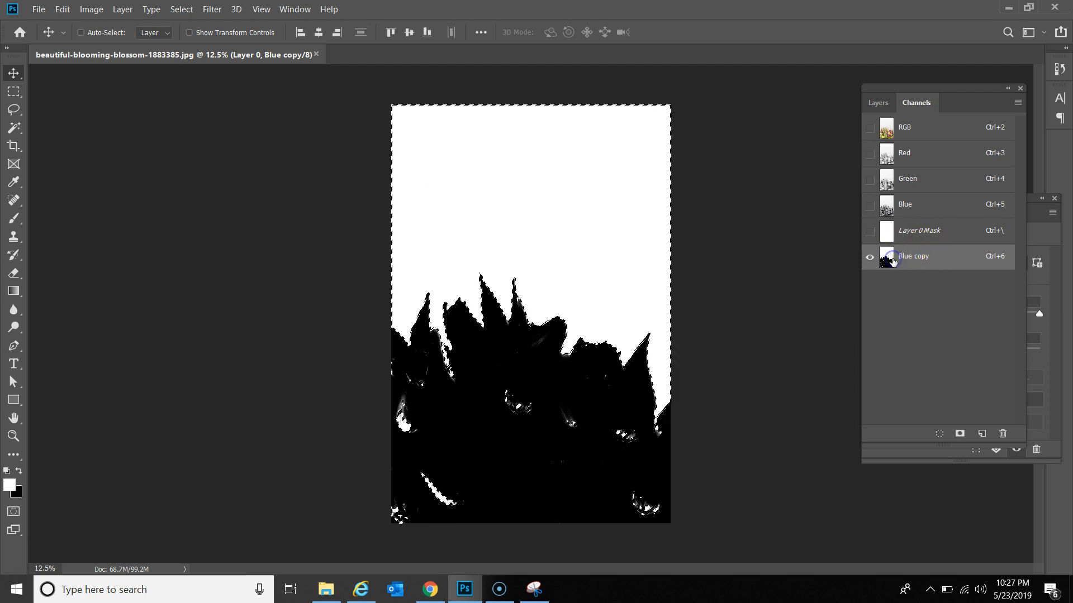
click(181, 10)
click(196, 60)
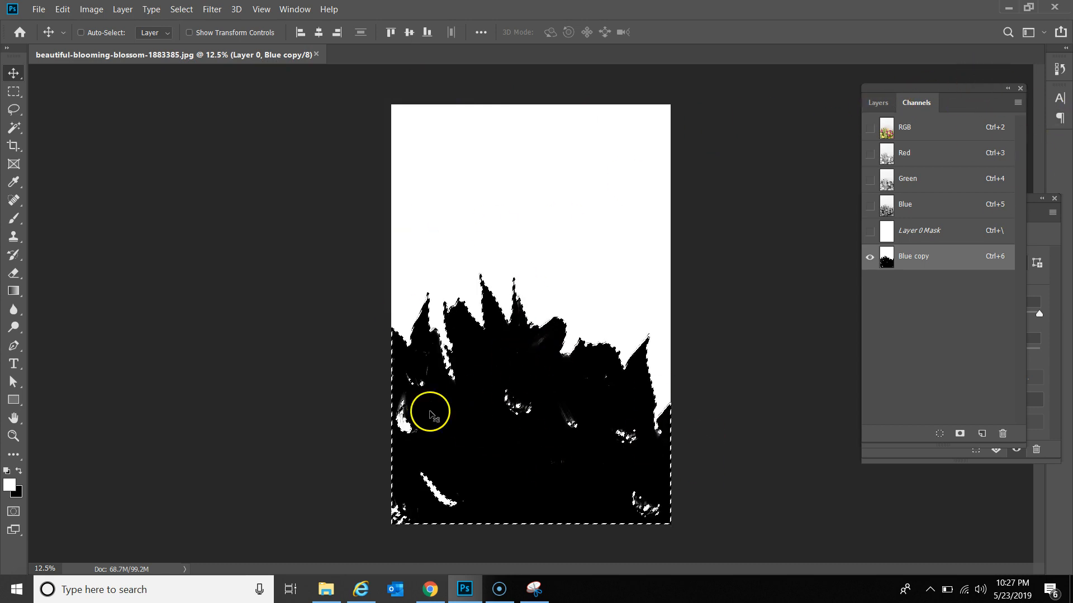
Step: Delete Layer 0's old mask with Apply, then add a new mask from the tulip selection
click(876, 101)
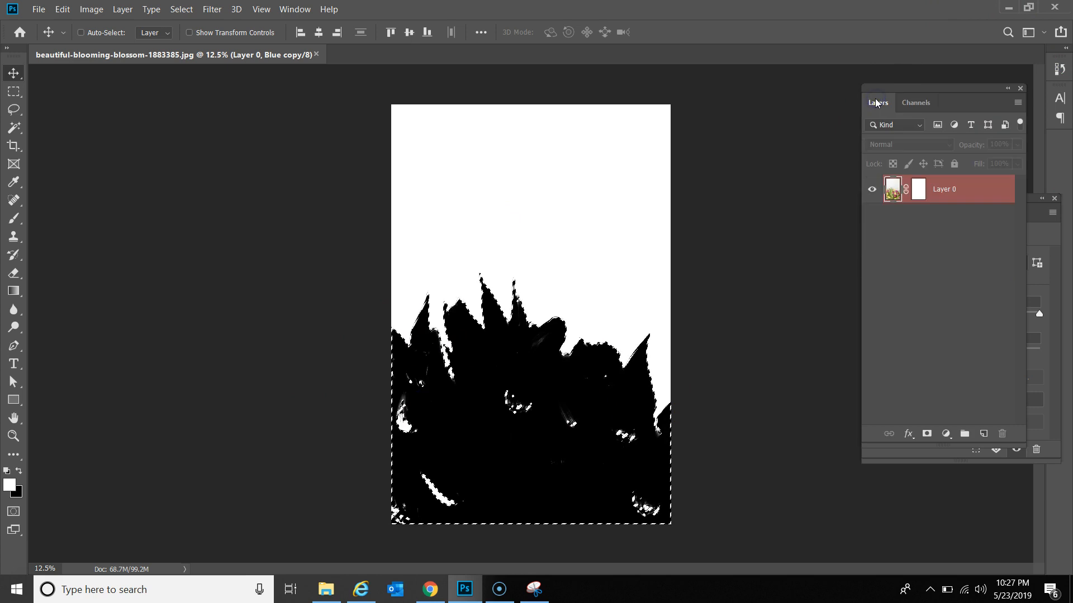
click(925, 194)
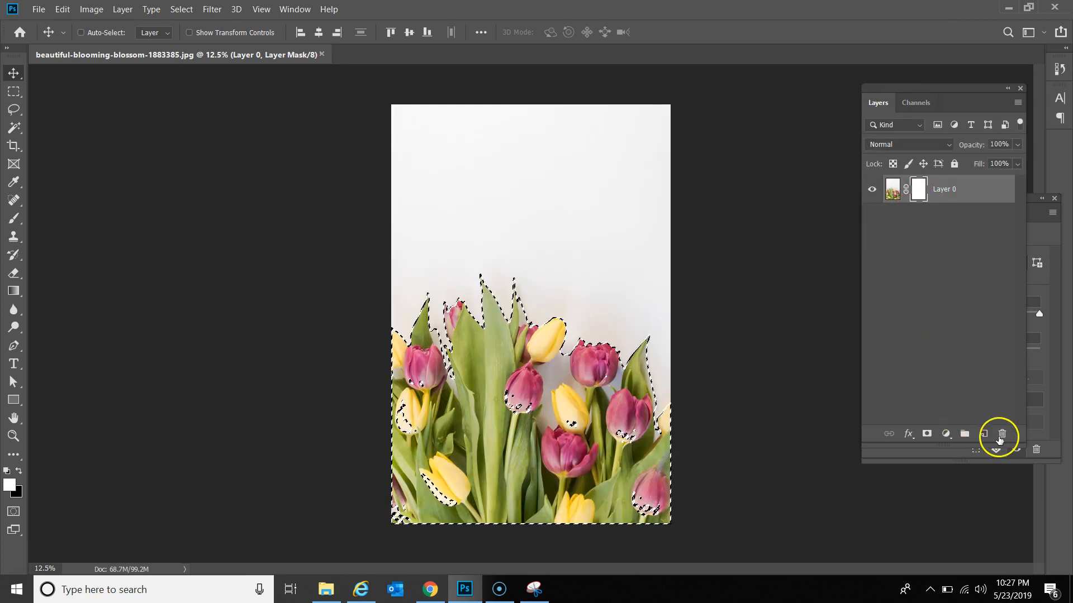
click(1001, 435)
click(508, 231)
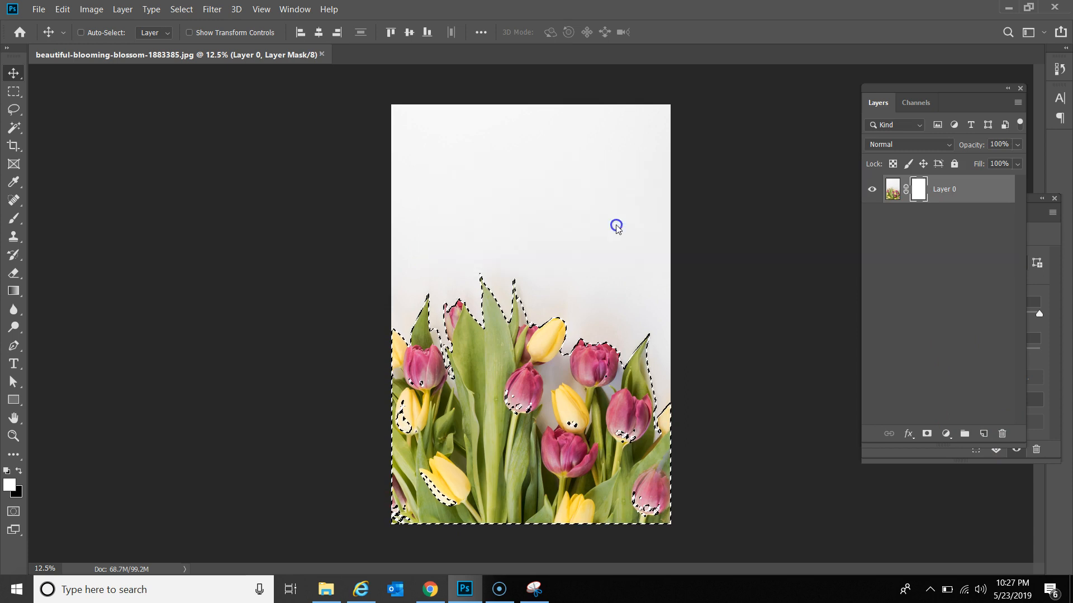
click(927, 434)
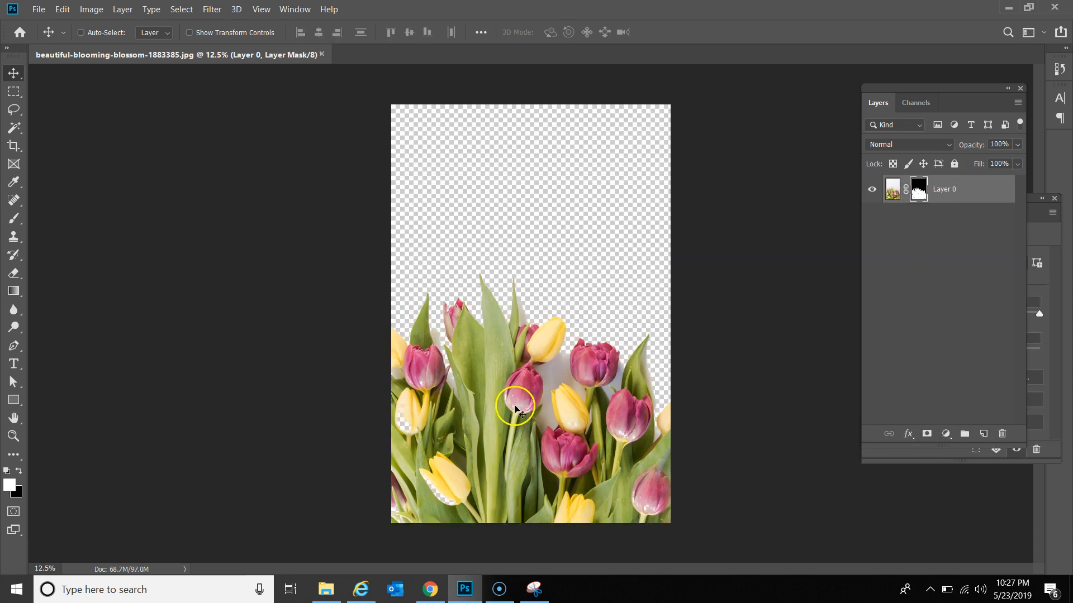
Step: Zoom to 50% on the gaps between tulips and set a small black brush
key(z)
click(561, 480)
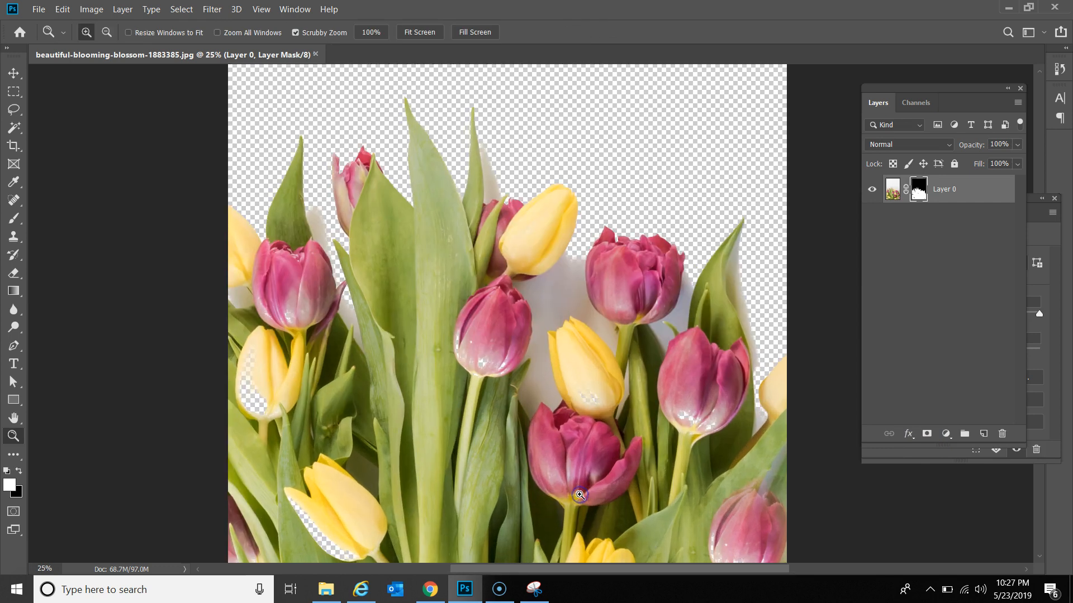
scroll(557, 314, down, 2)
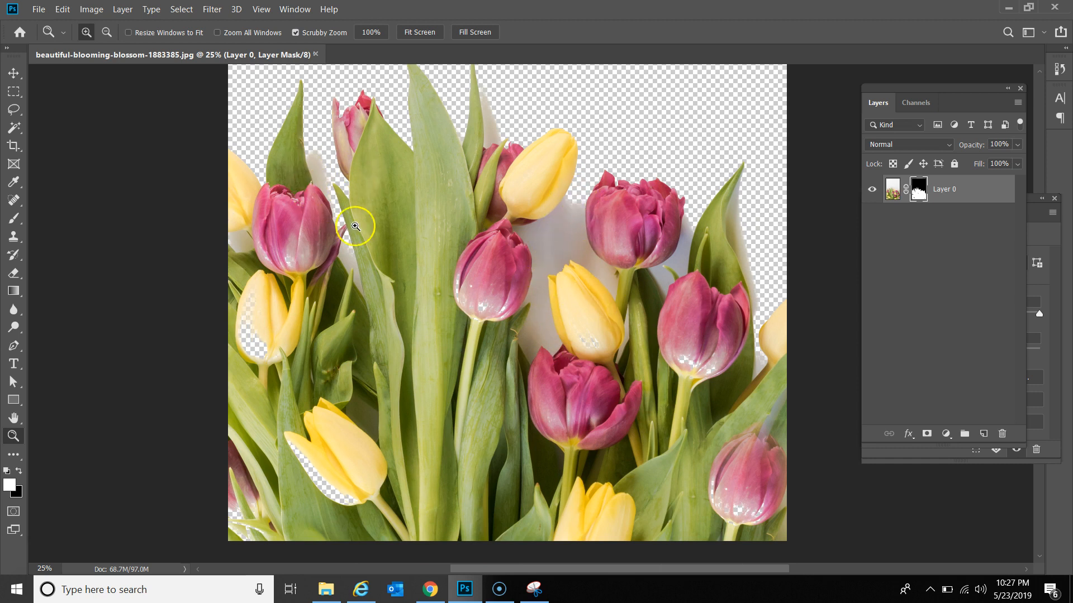
click(566, 233)
click(564, 235)
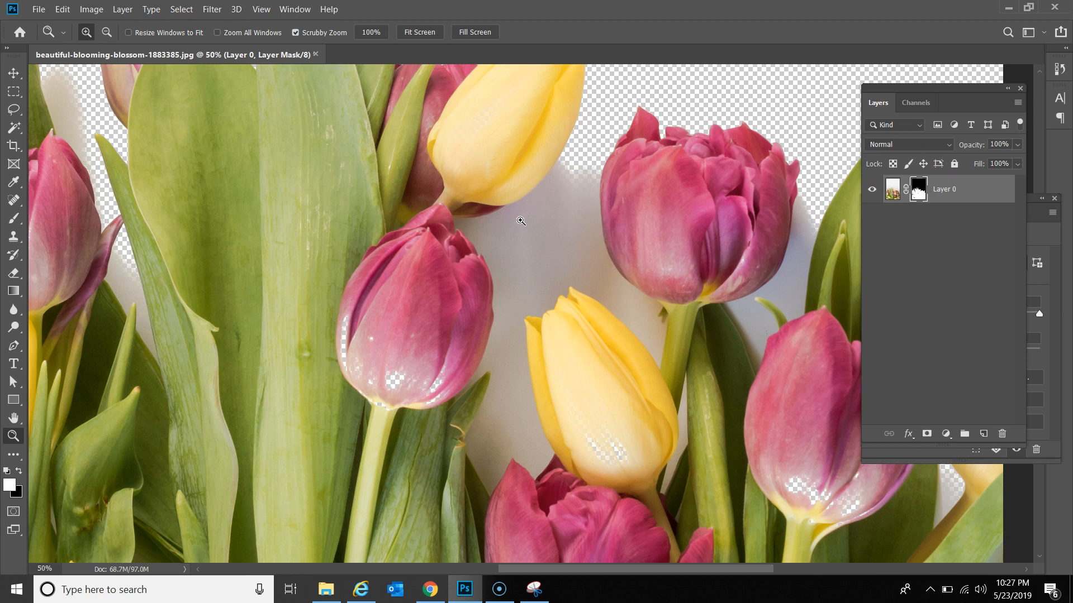
key(b)
key(bracketleft)
key(bracketleft)
key(bracketleft)
key(bracketleft)
key(bracketleft)
key(bracketleft)
key(bracketleft)
key(bracketleft)
key(bracketleft)
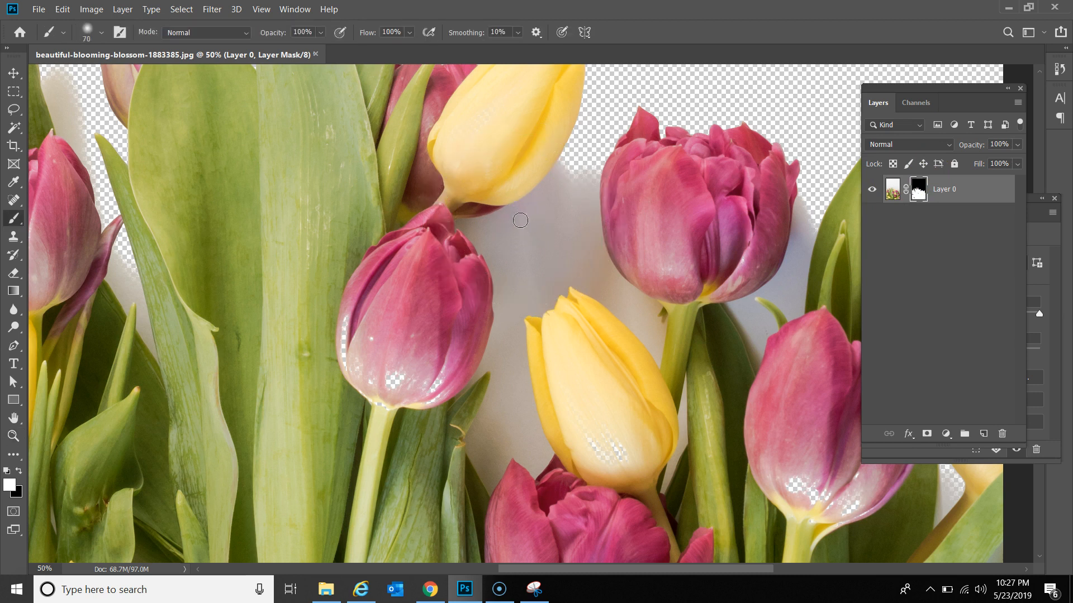
key(x)
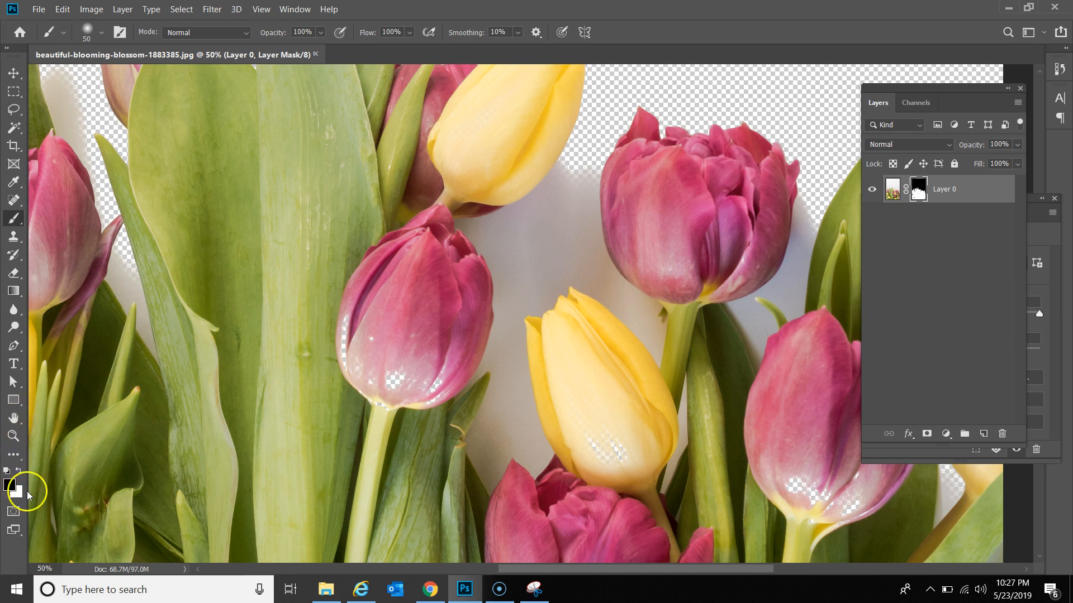
Step: Paint black on the mask to hide leftover background around the pink tulip
drag(577, 204, 565, 193)
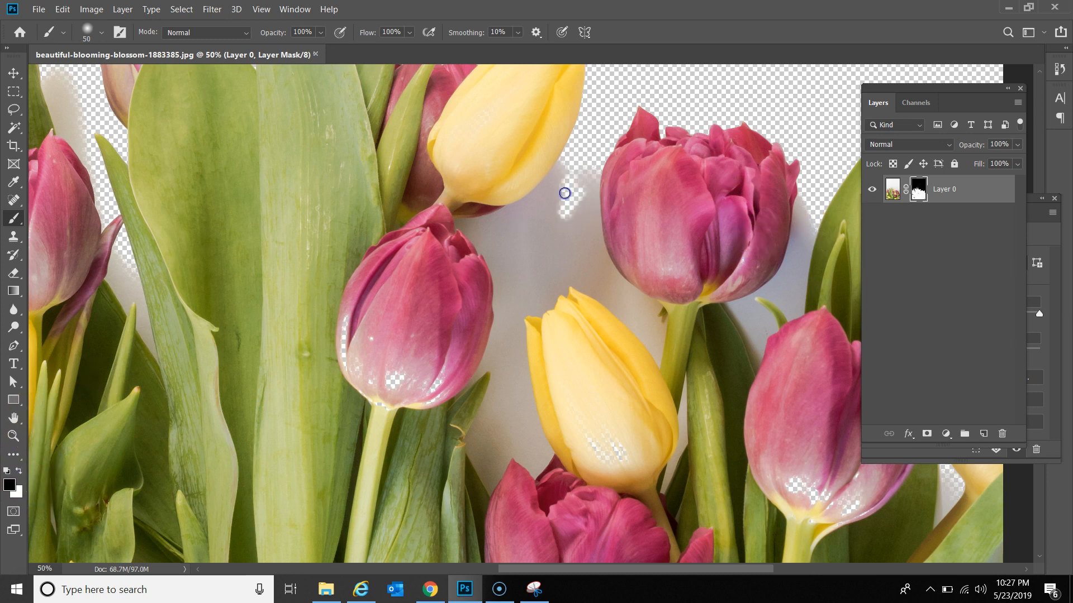
drag(596, 236, 588, 174)
mouse_move(586, 224)
mouse_down()
mouse_move(591, 263)
mouse_move(591, 235)
mouse_move(597, 278)
mouse_up()
drag(570, 200, 566, 167)
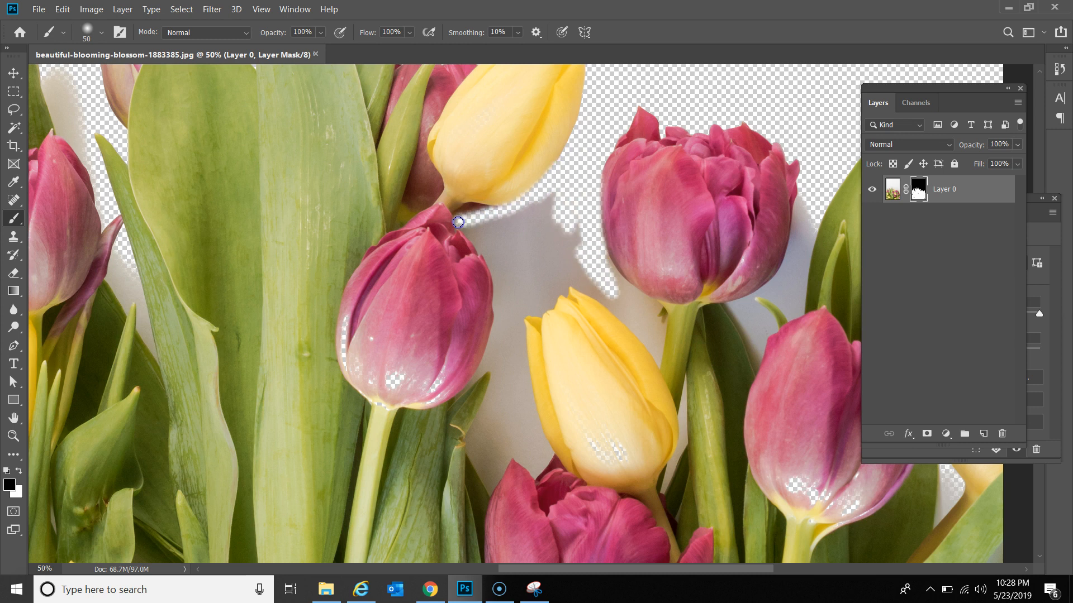
mouse_move(498, 284)
mouse_down()
mouse_move(497, 246)
mouse_move(481, 225)
mouse_move(549, 208)
mouse_move(481, 226)
mouse_up()
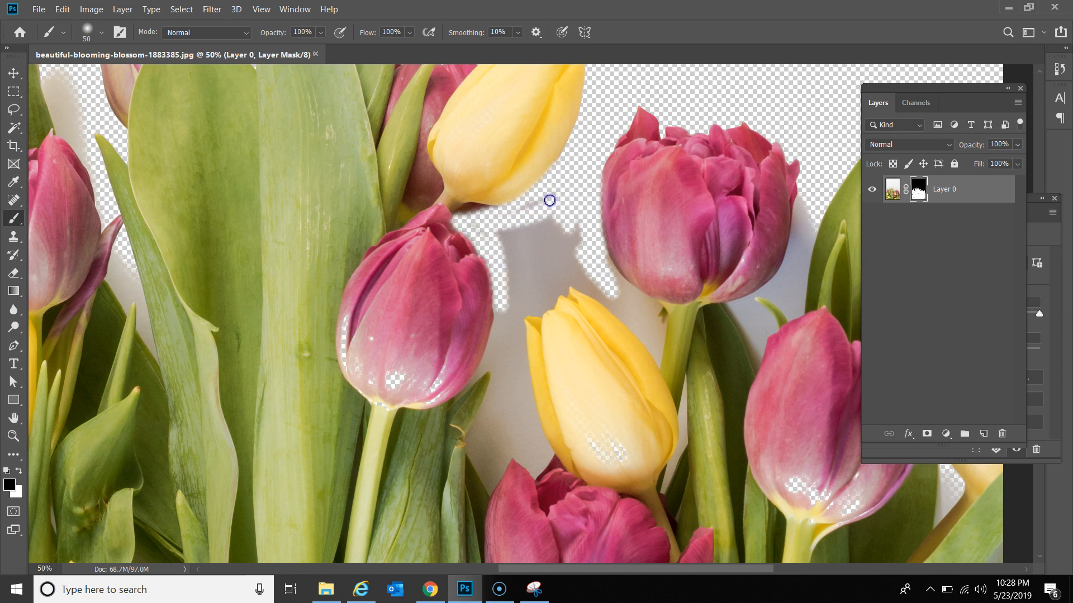
drag(604, 284, 614, 283)
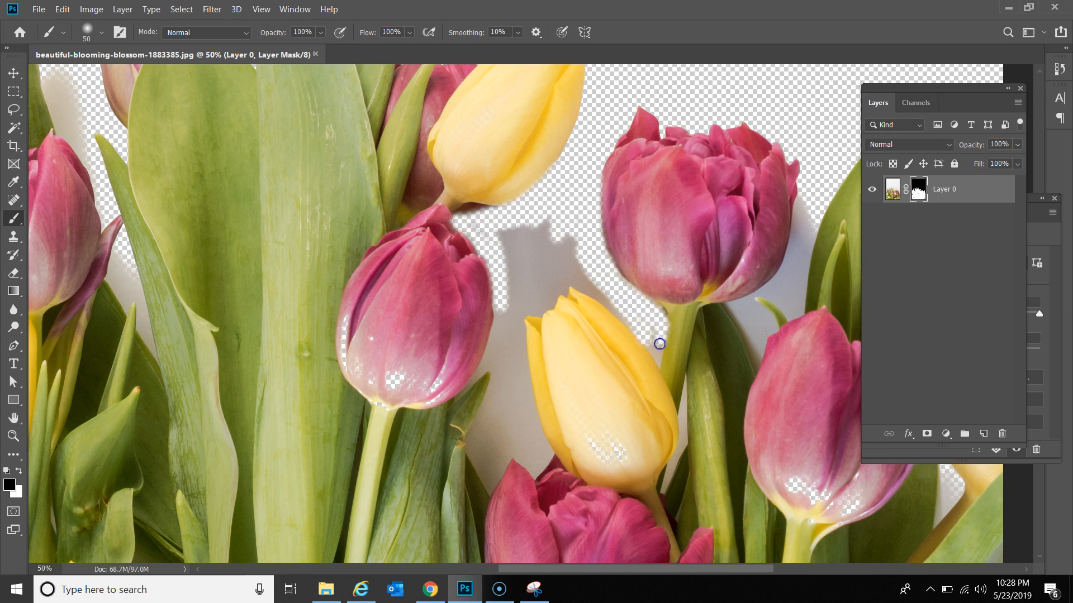
click(555, 282)
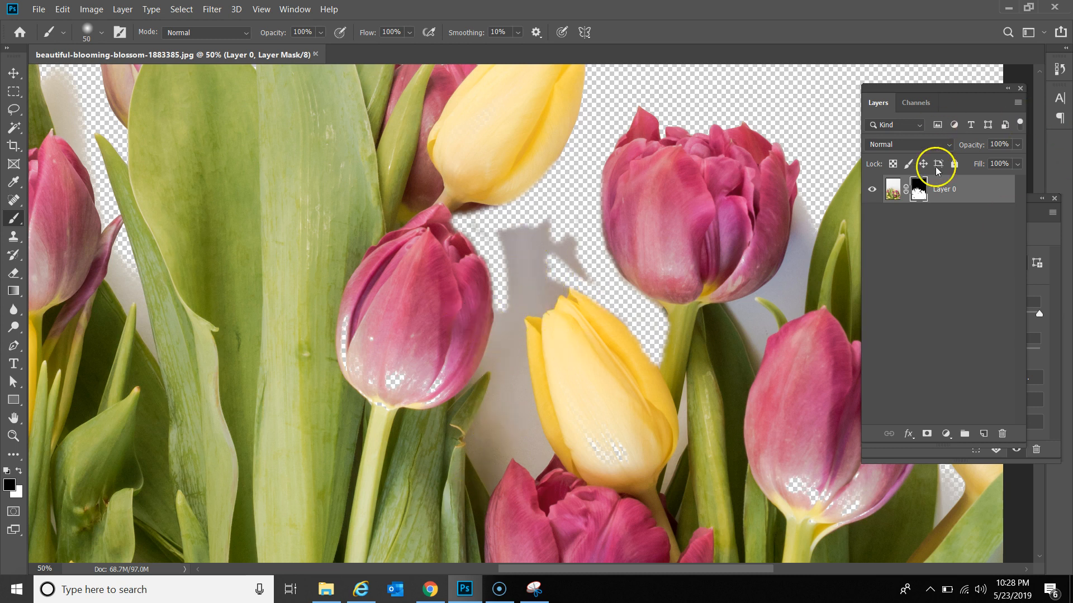
Step: On Layer 0's image, Magic Wand-delete four grey shadow patches around the yellow tulip
click(894, 192)
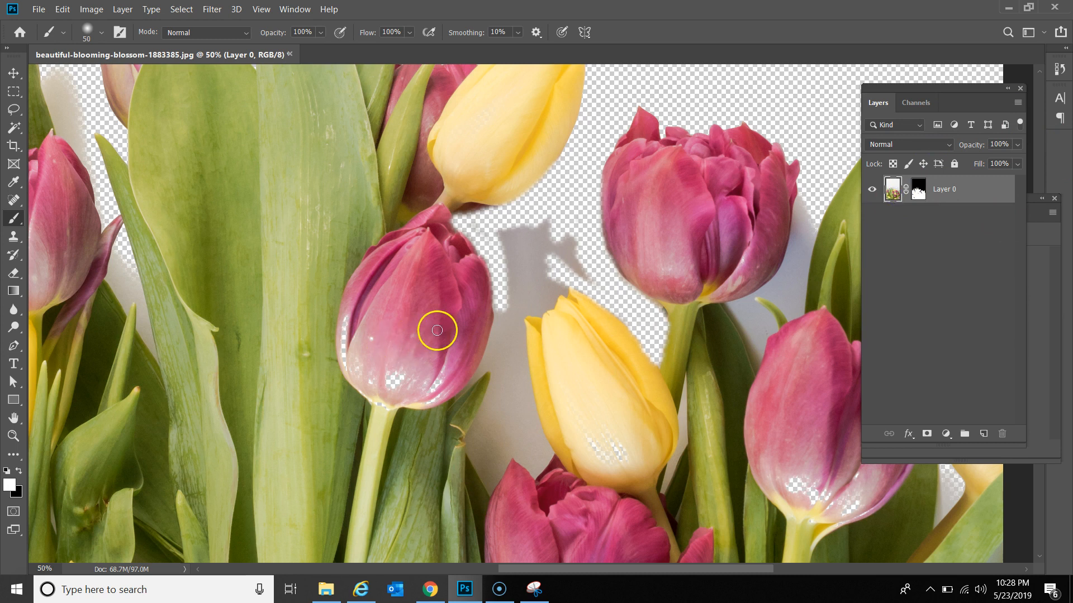
key(w)
click(536, 292)
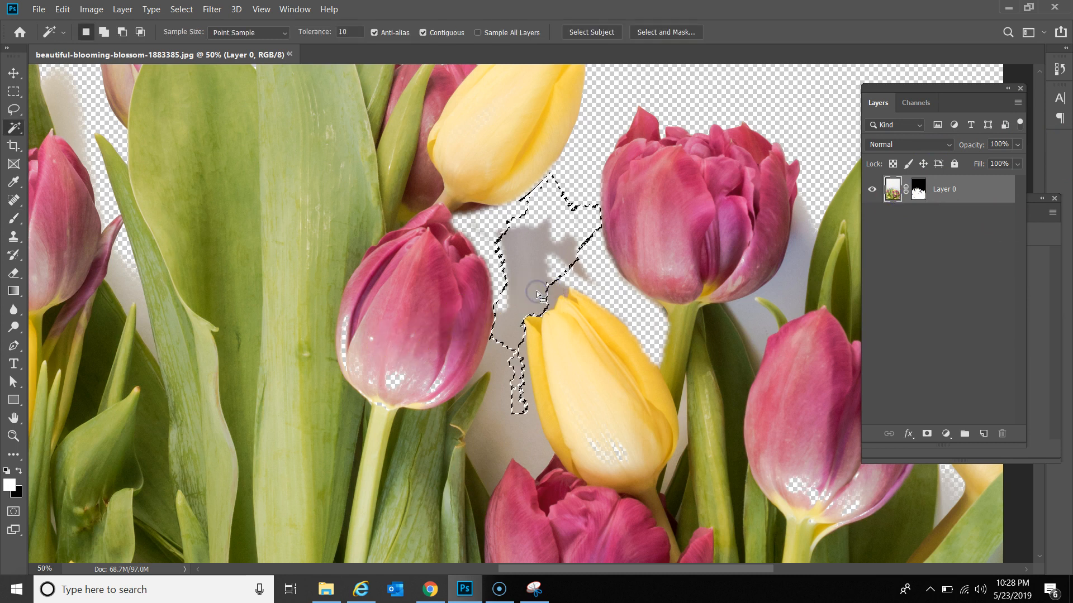
key(Delete)
click(507, 410)
key(Delete)
click(525, 393)
key(Delete)
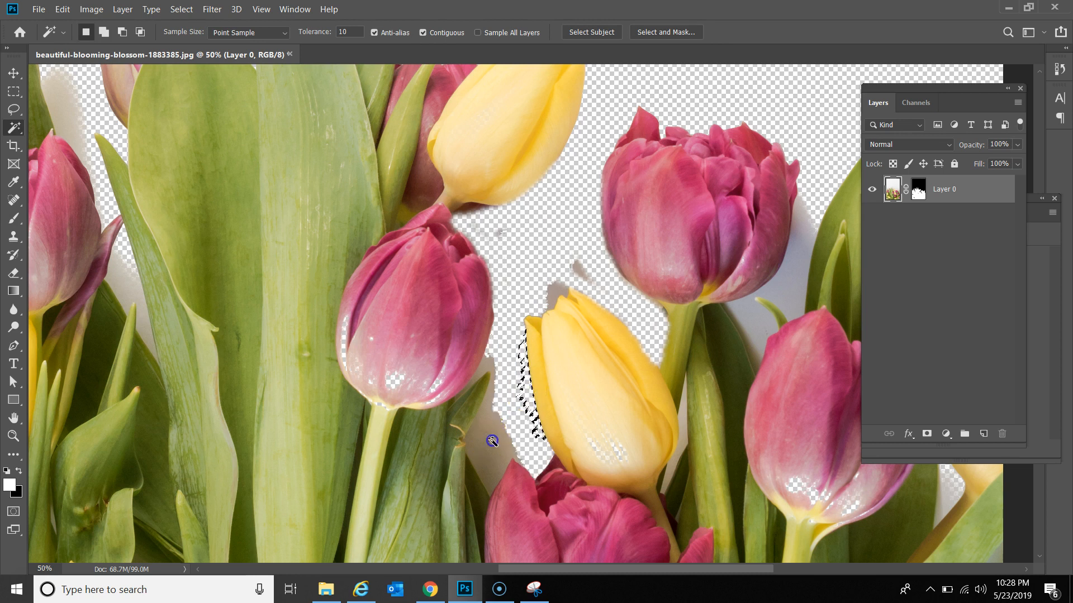
click(480, 455)
key(Delete)
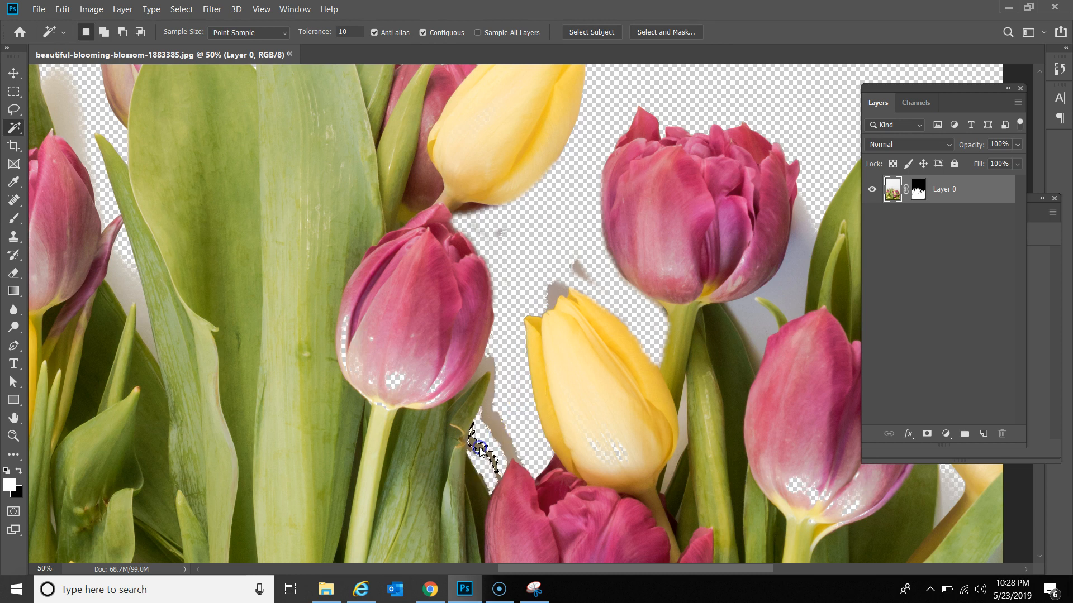
Step: Adjust tolerance and delete the grey shadow to the right of the pink tulip
click(500, 377)
click(480, 377)
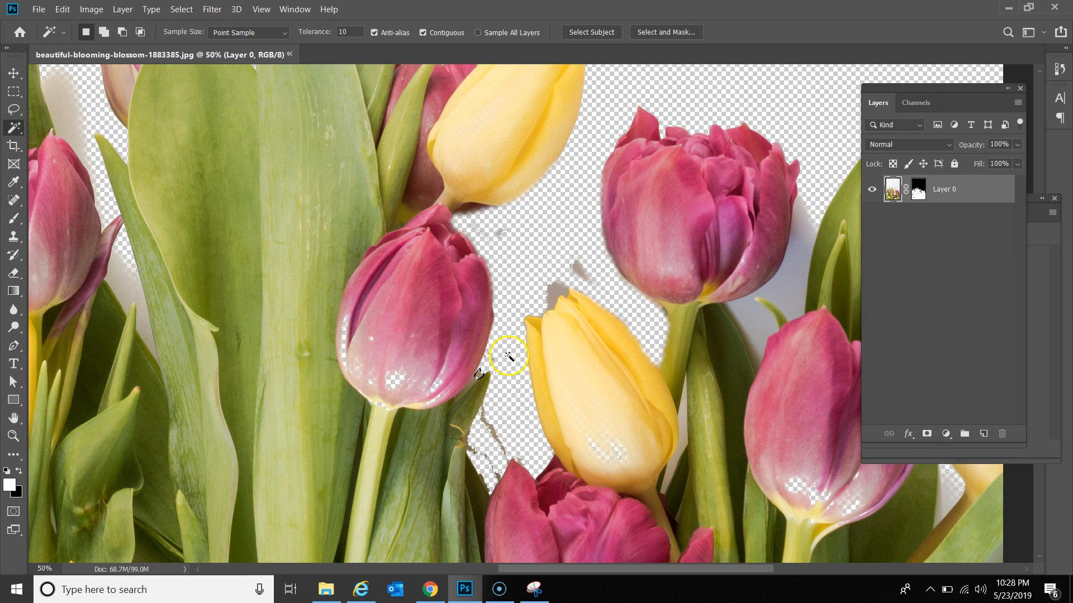
click(351, 33)
click(555, 287)
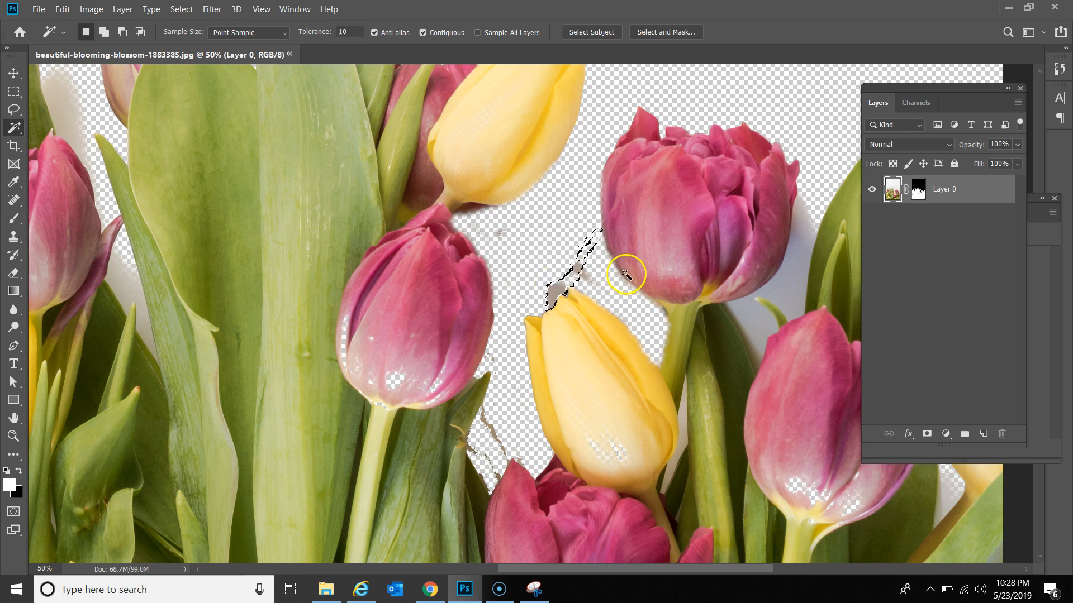
click(592, 274)
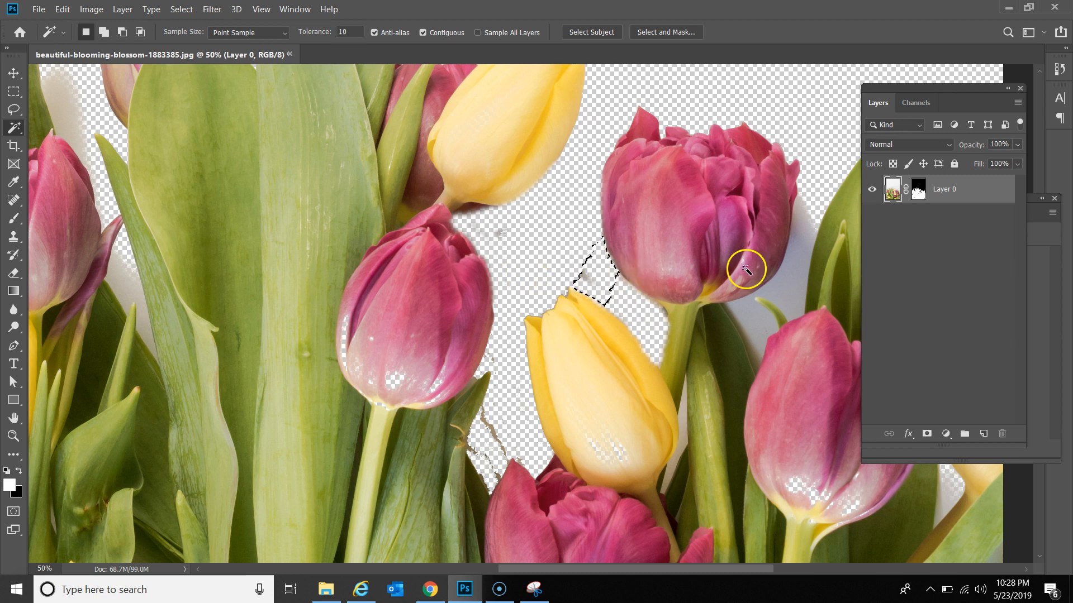
click(794, 276)
key(Delete)
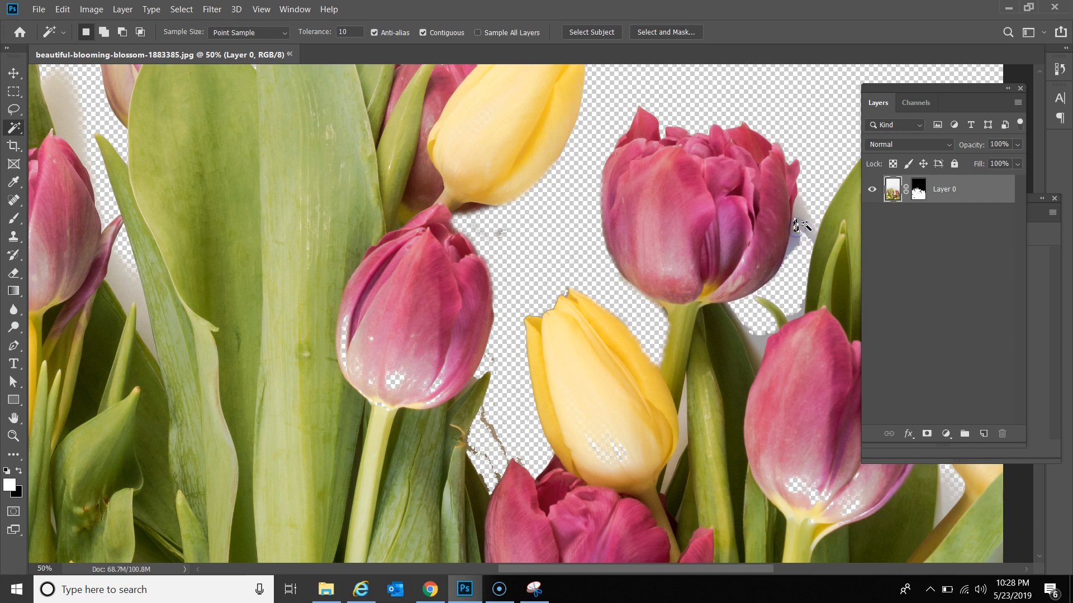
click(795, 232)
click(760, 343)
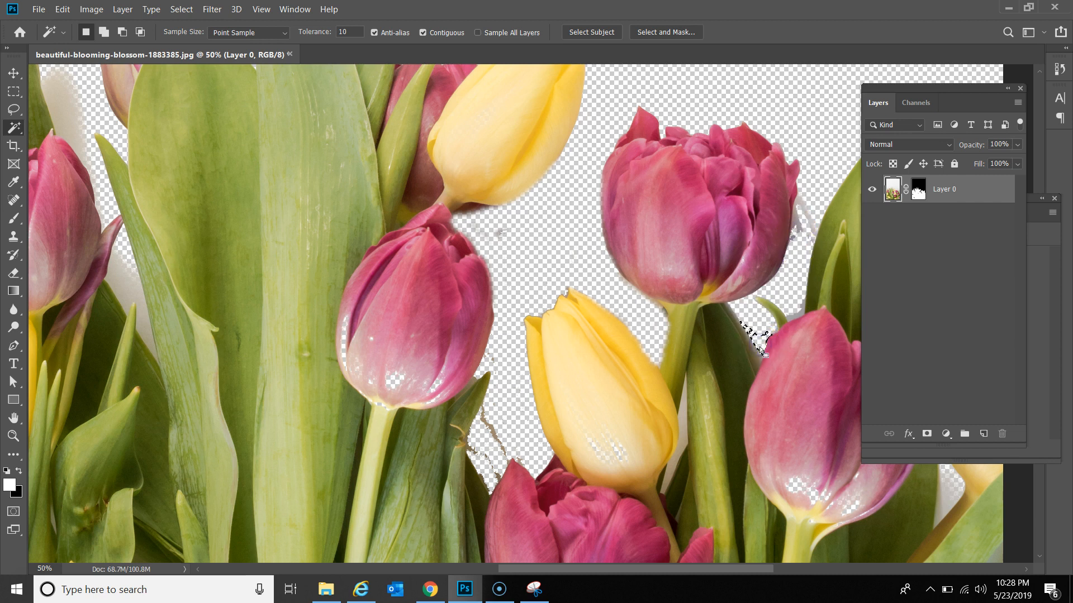
Step: Set Magic Wand tolerance to 50 and delete dark leaf-edge pixels left of the yellow tulip
click(349, 32)
text(5)
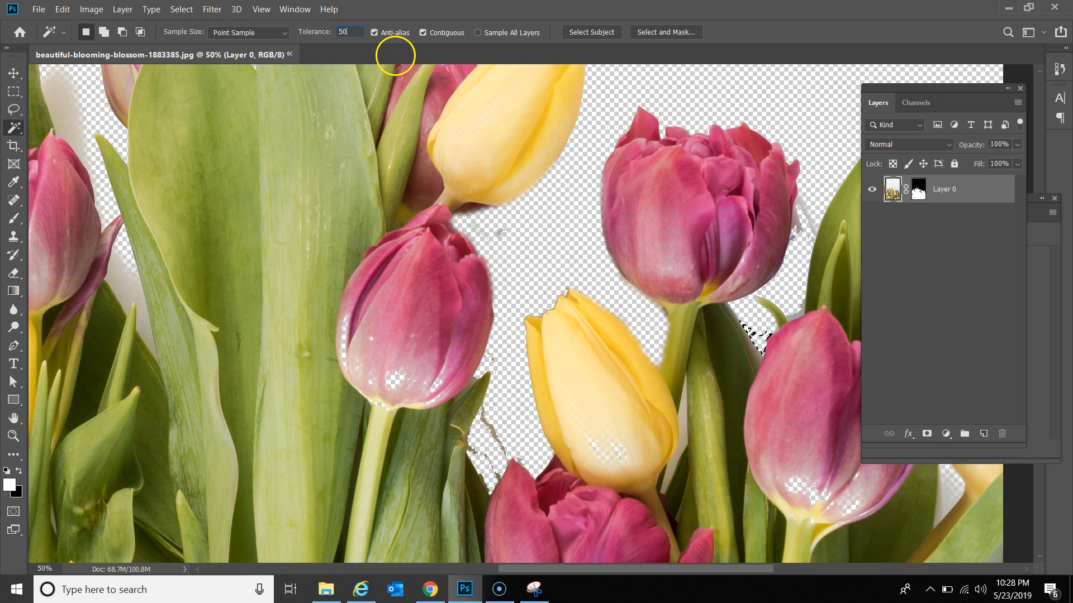
click(795, 317)
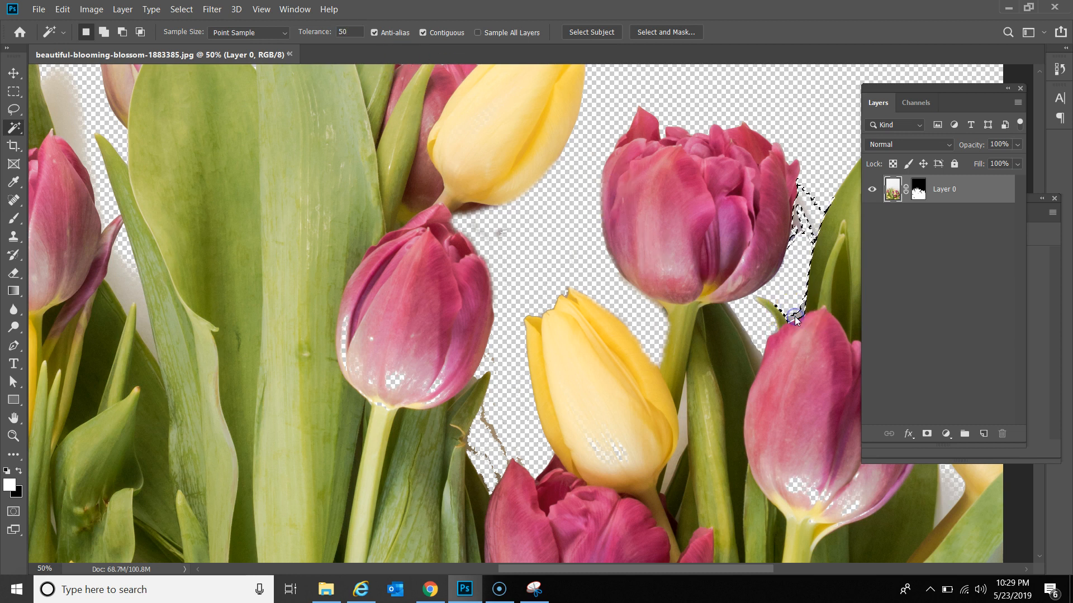
click(683, 411)
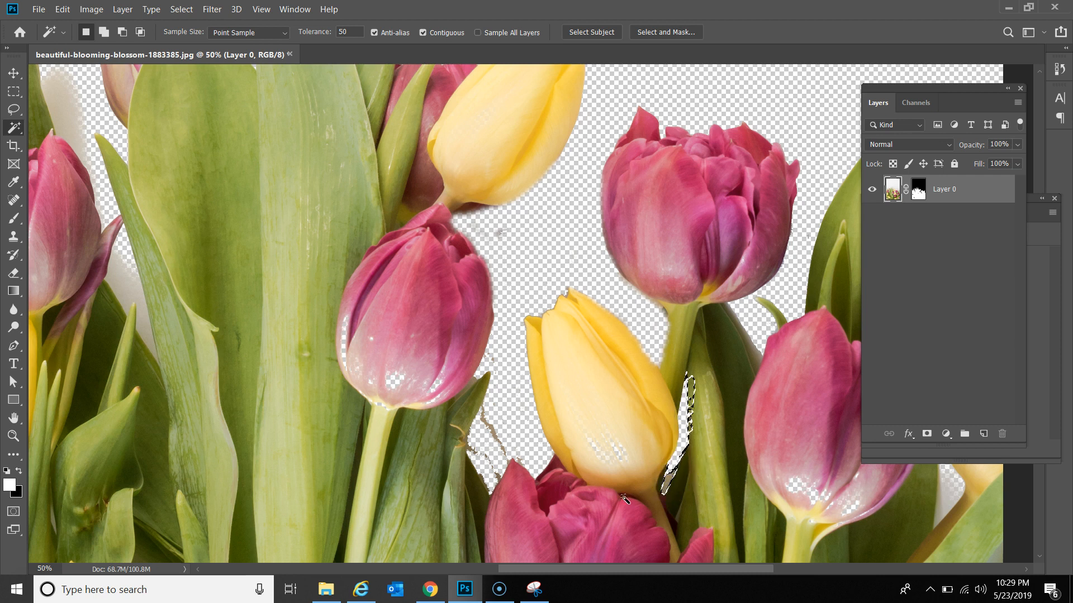
click(490, 429)
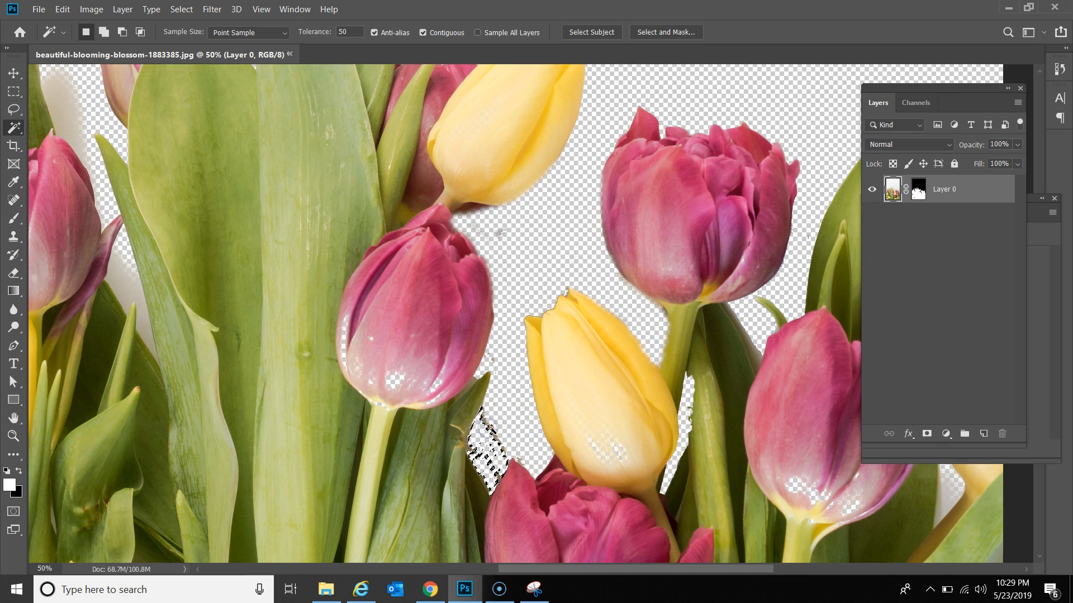
click(491, 430)
click(496, 437)
key(Delete)
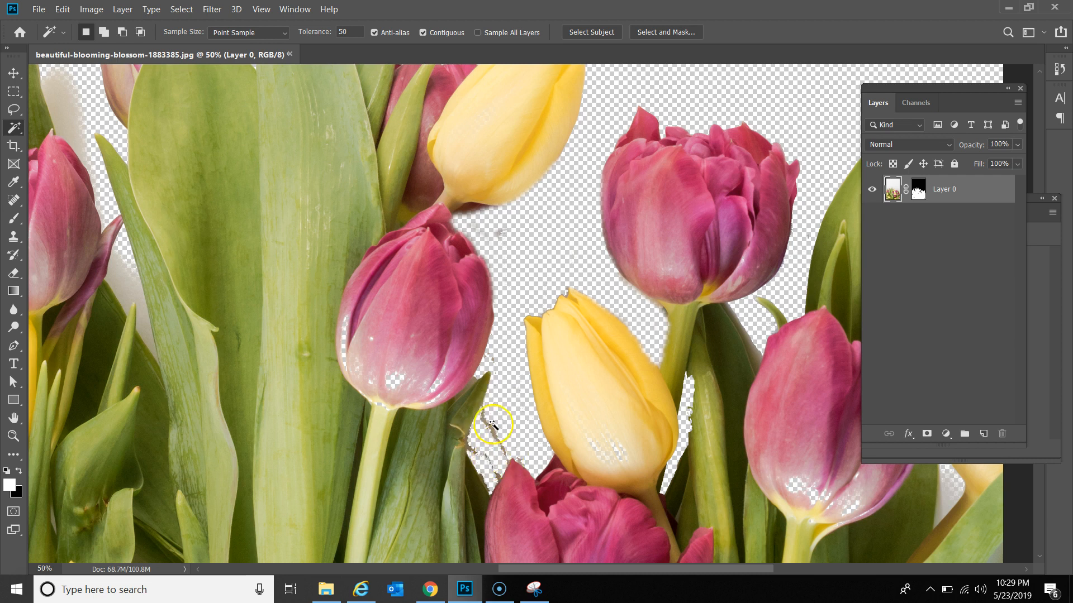
Step: Delete the remaining edge pixels left of the yellow tulip, deselect, and zoom out
click(495, 235)
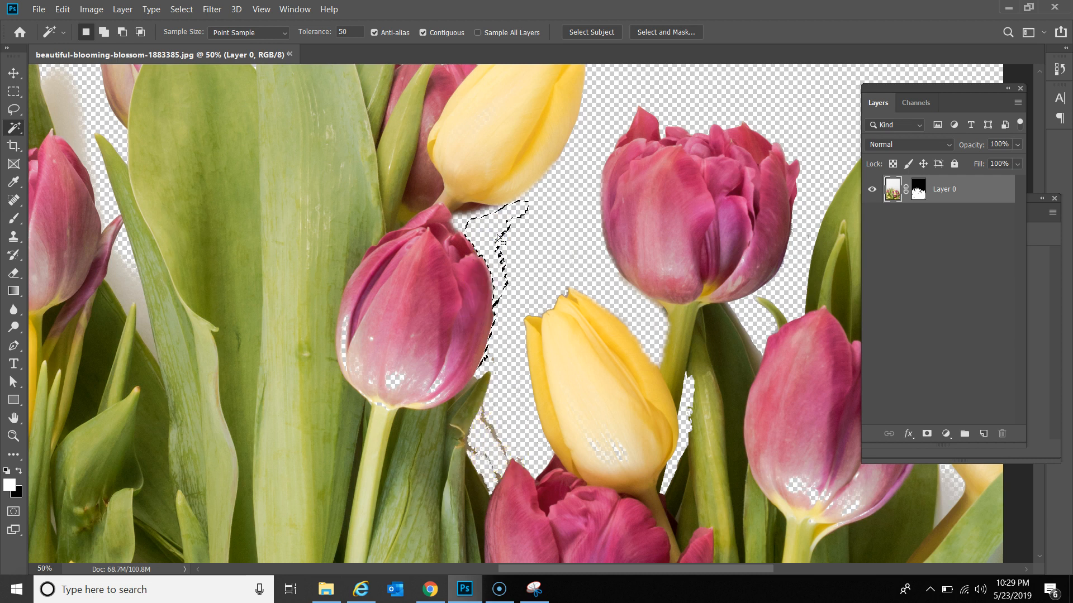
key(Delete)
key(ctrl+d)
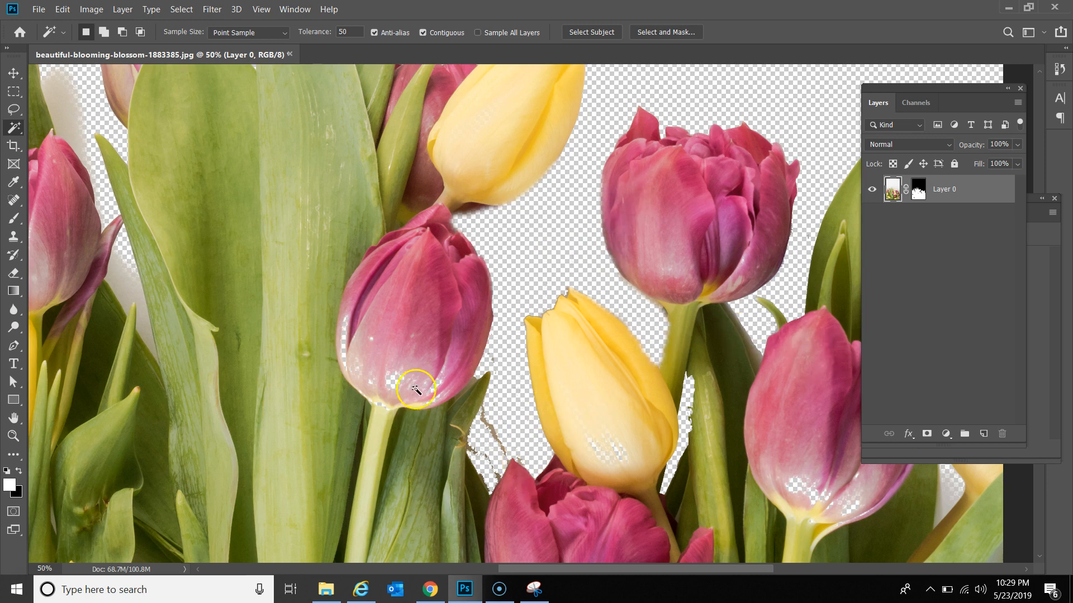
key(z)
alt+click(459, 354)
alt+click(459, 354)
Step: Delete the white fringe along the right-hand green leaf and deselect
alt+click(487, 371)
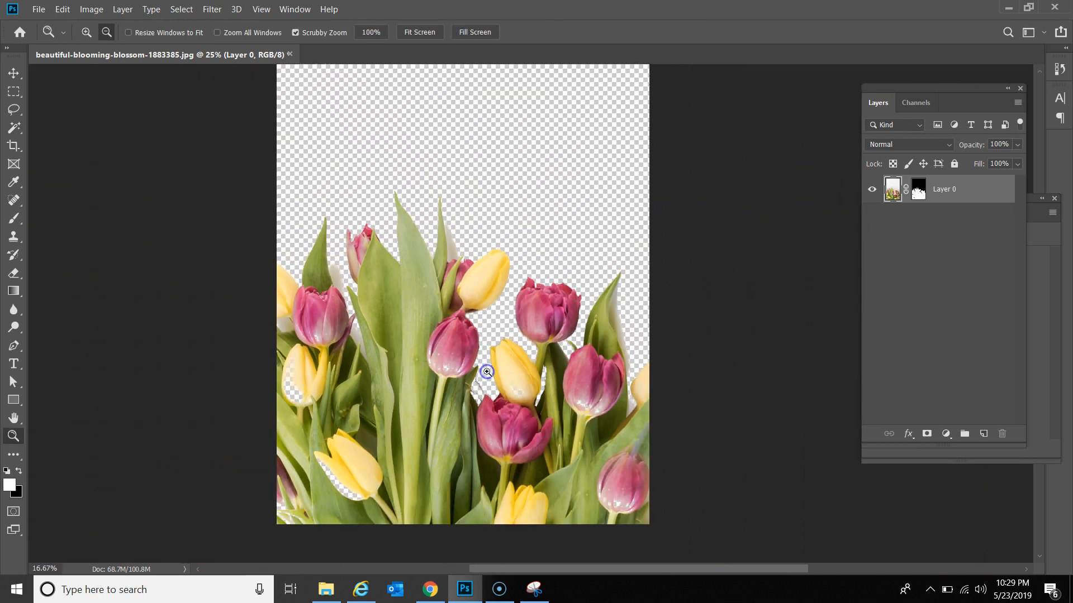
click(625, 320)
key(w)
click(616, 316)
click(609, 316)
click(611, 317)
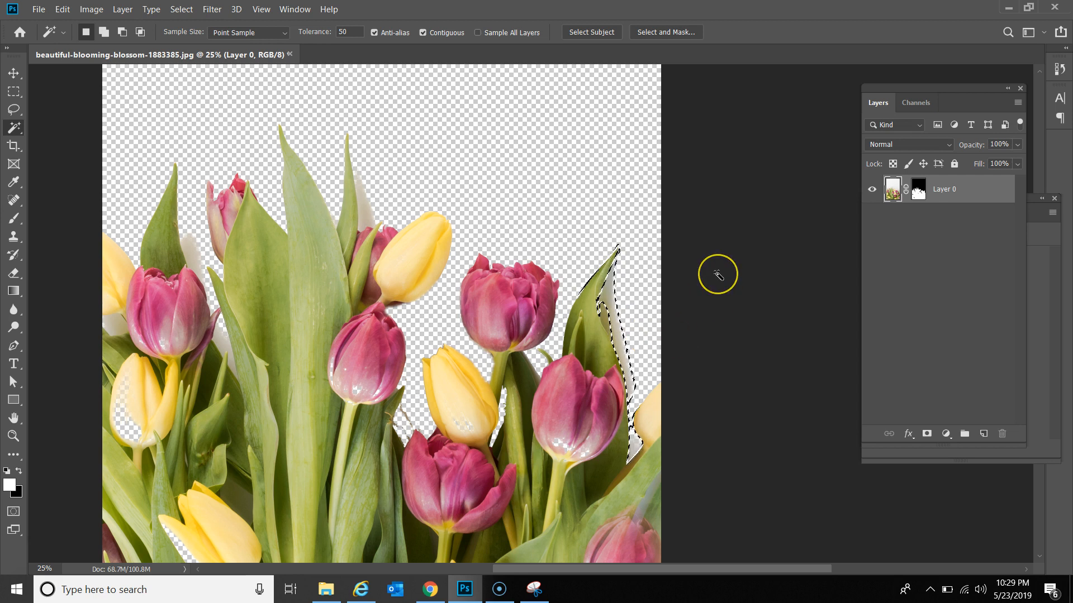
key(Delete)
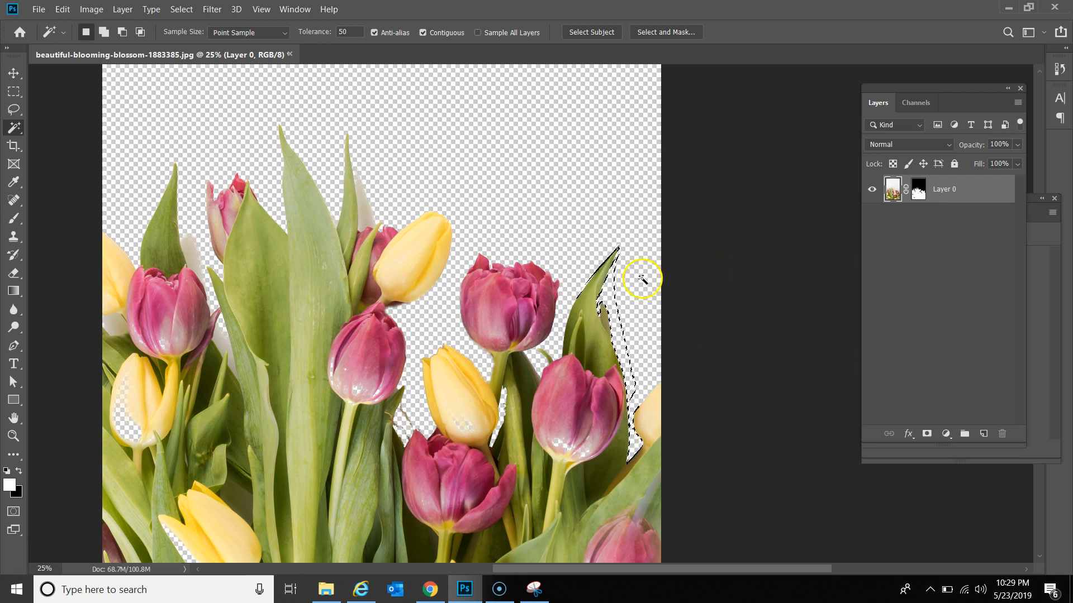
key(ctrl+d)
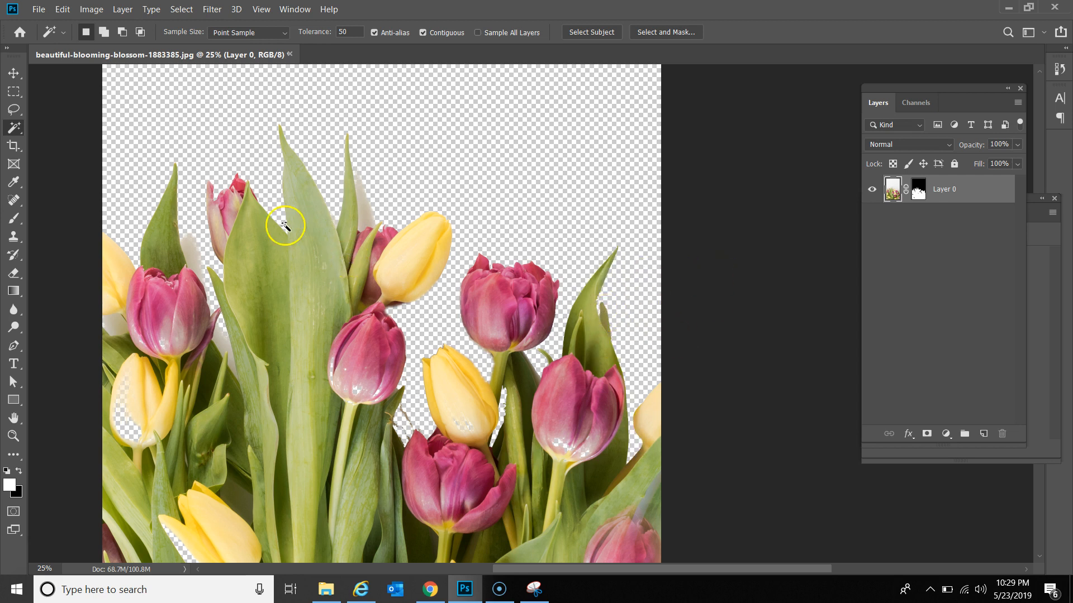
Step: Set tolerance to 20 and select white patches by the tall leaf and left edge
click(190, 253)
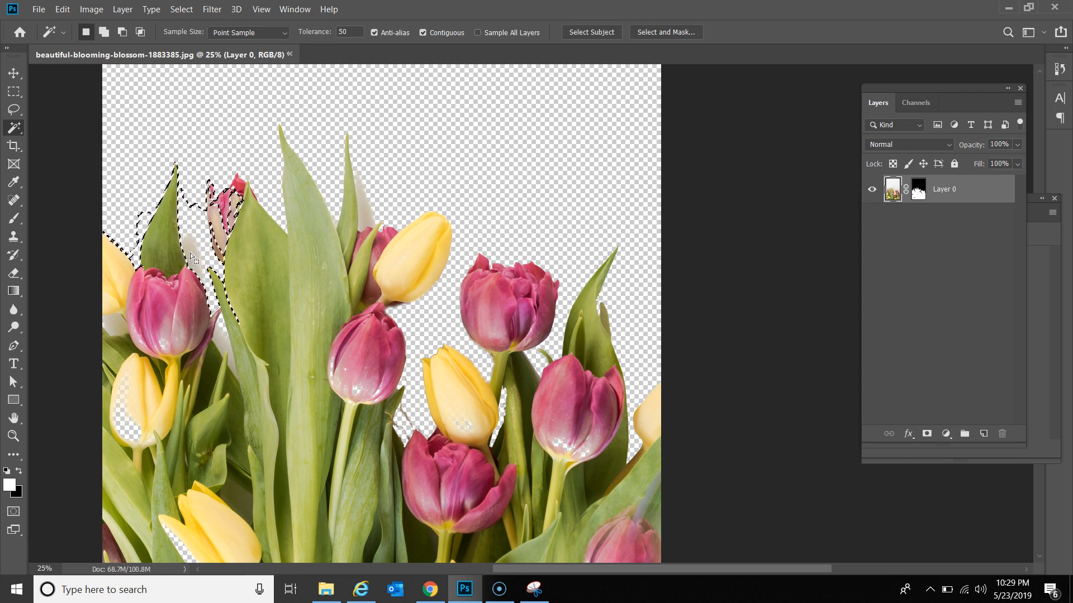
click(222, 333)
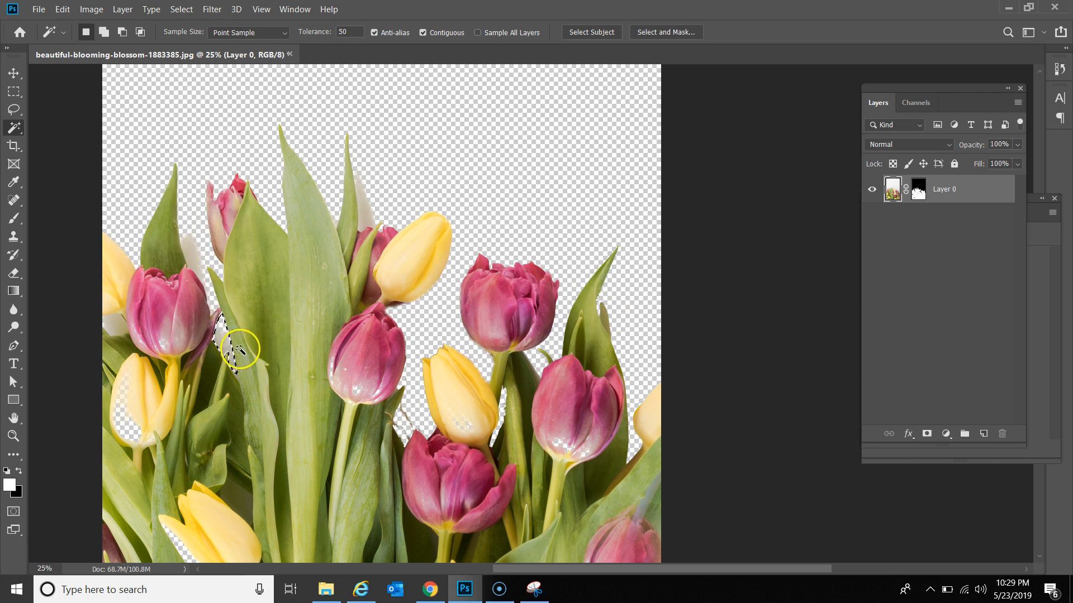
click(114, 317)
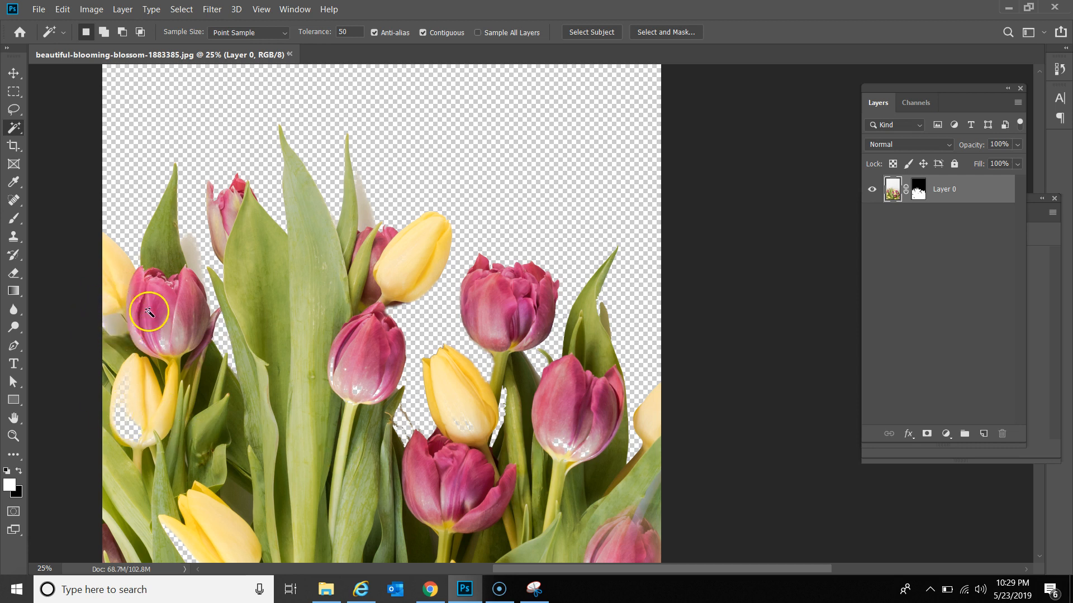
click(336, 34)
click(193, 251)
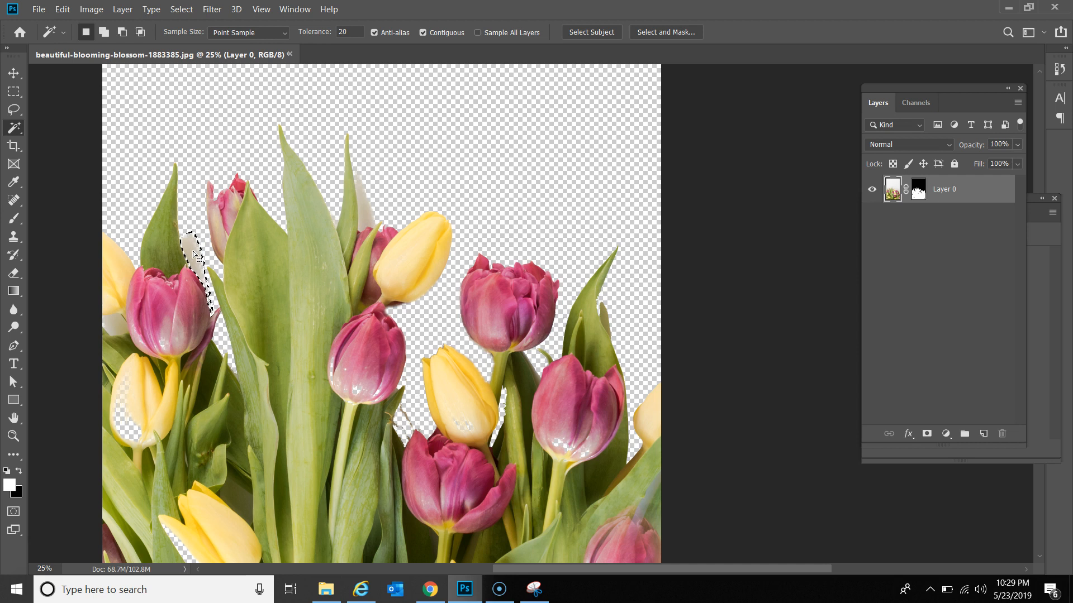
click(117, 325)
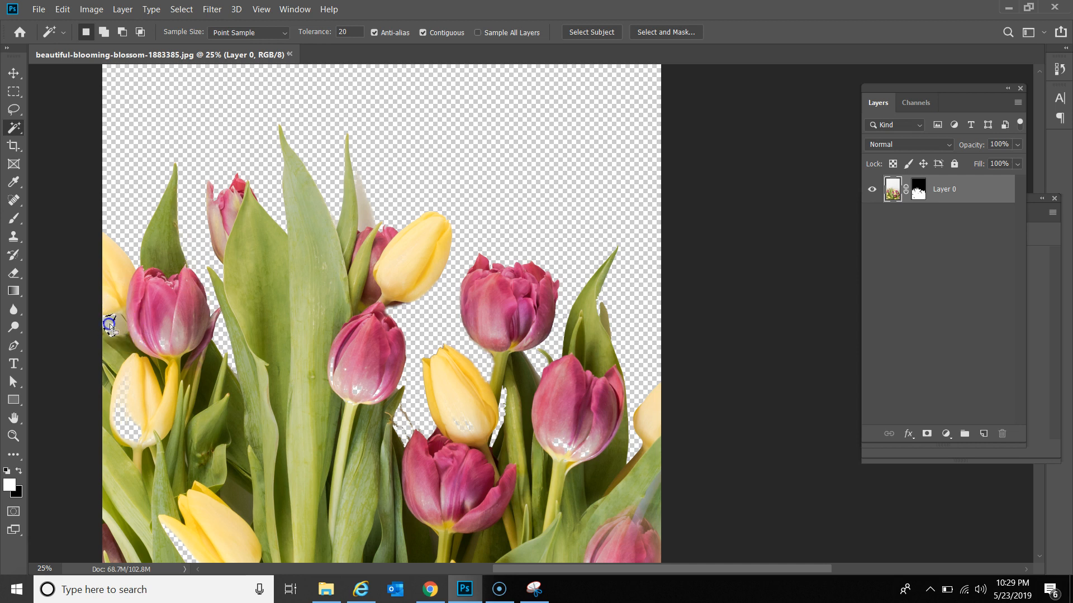
click(696, 404)
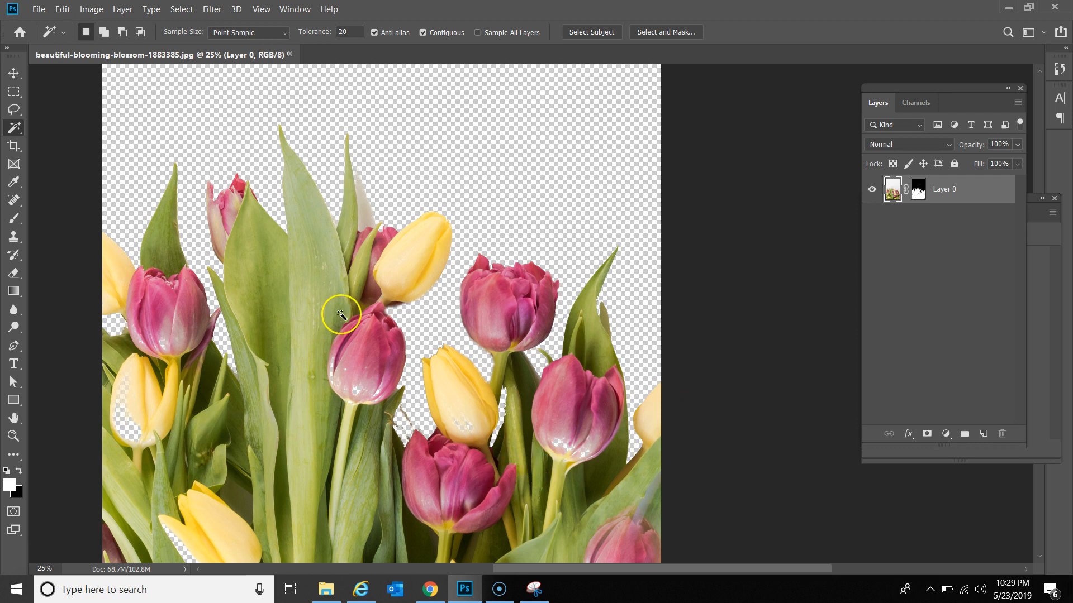
Step: Paint white on Layer 0's mask with a 250 px brush to fill holes in the pink and yellow tulips
click(918, 192)
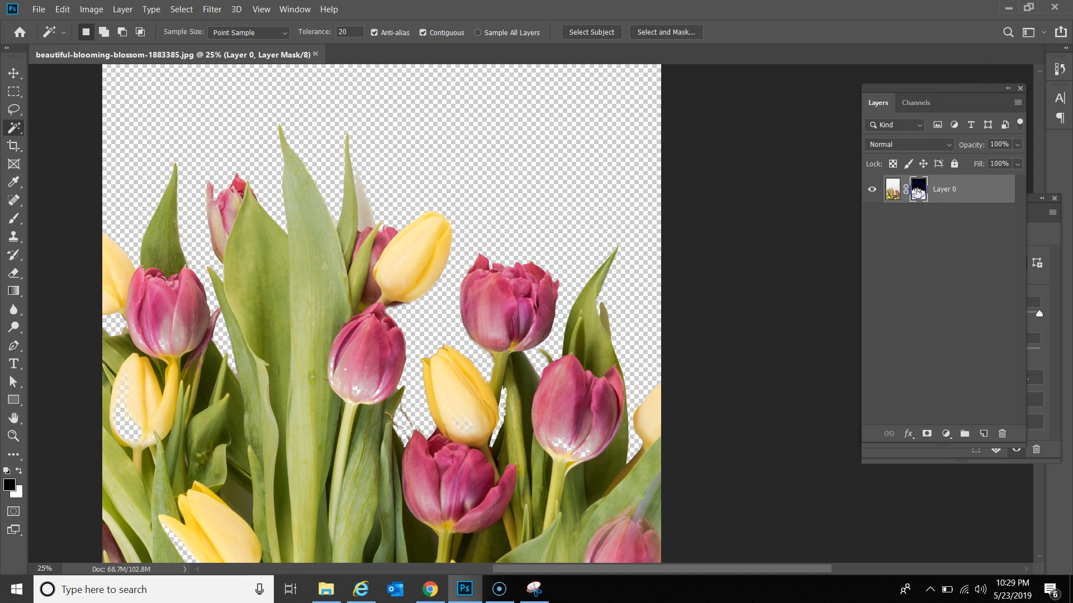
key(b)
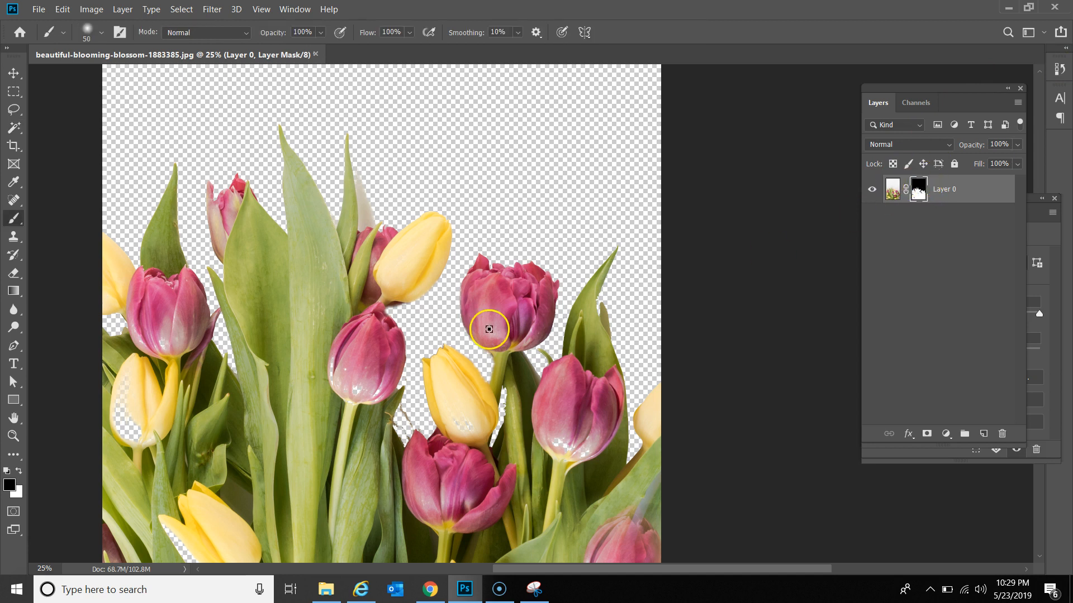
click(20, 472)
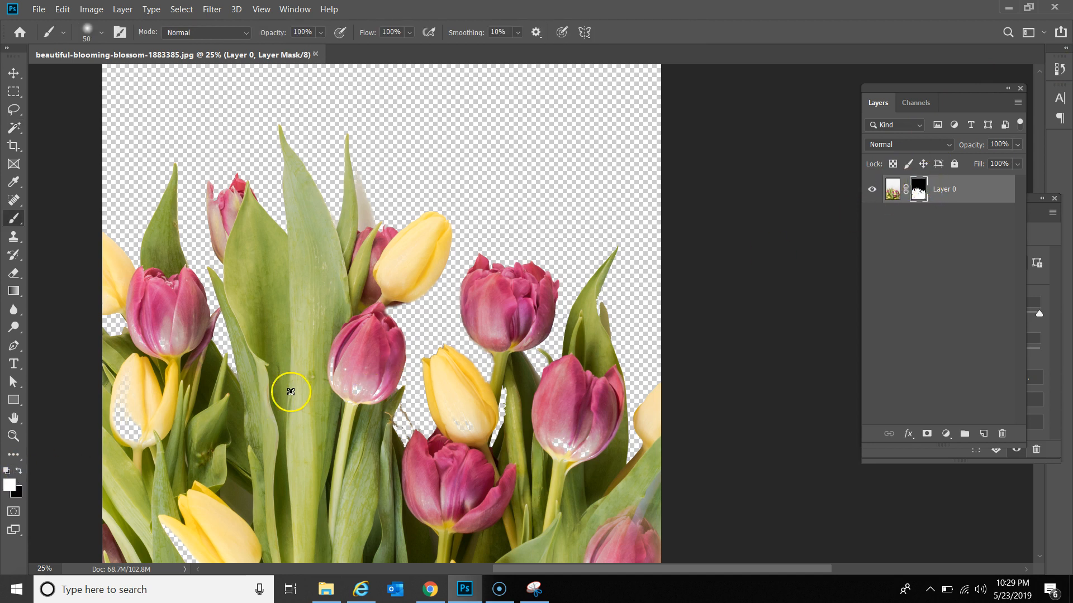
key(bracketright)
key(bracketright)
key(bracketright)
key(bracketright)
key(bracketright)
key(bracketright)
key(bracketright)
key(bracketright)
key(bracketright)
key(bracketright)
drag(336, 364, 335, 361)
mouse_move(95, 419)
mouse_down()
mouse_move(126, 399)
mouse_move(118, 393)
mouse_move(138, 420)
mouse_move(155, 355)
mouse_move(144, 331)
mouse_up()
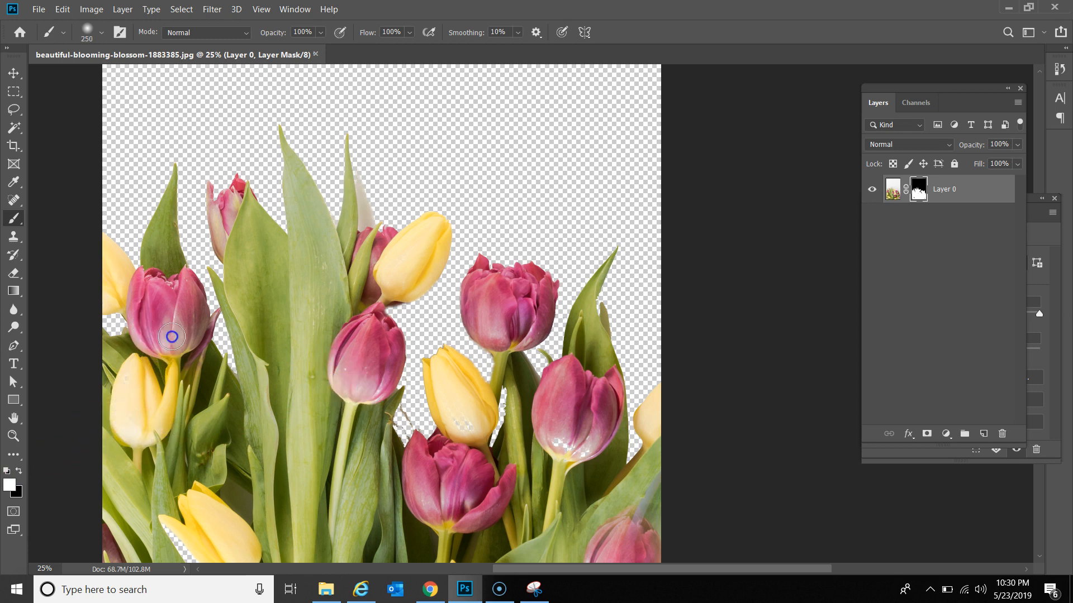
drag(176, 535, 195, 550)
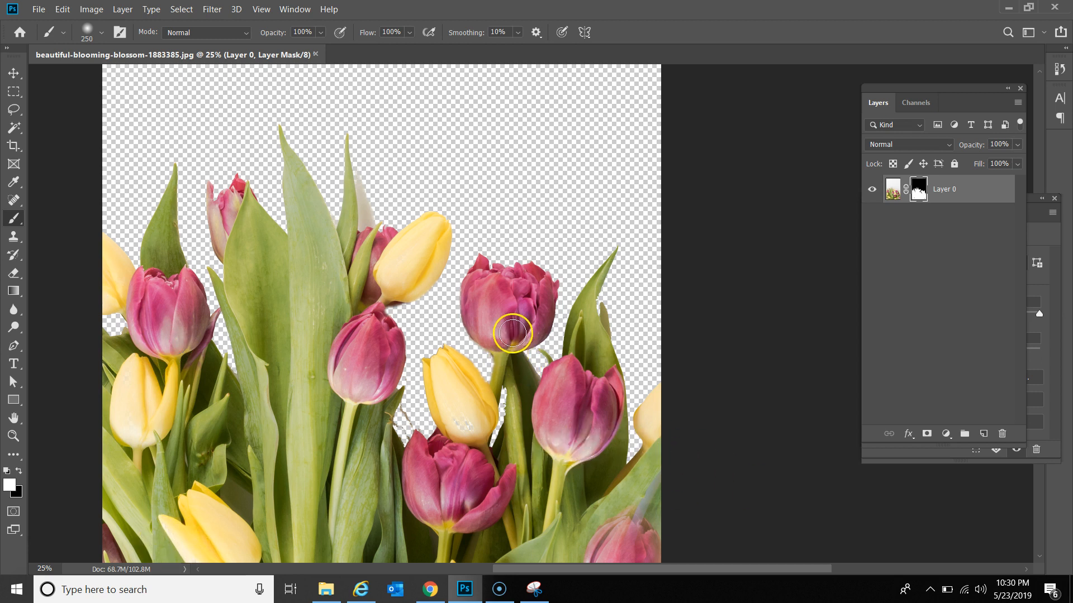
drag(361, 374, 362, 391)
key(z)
alt+click(448, 150)
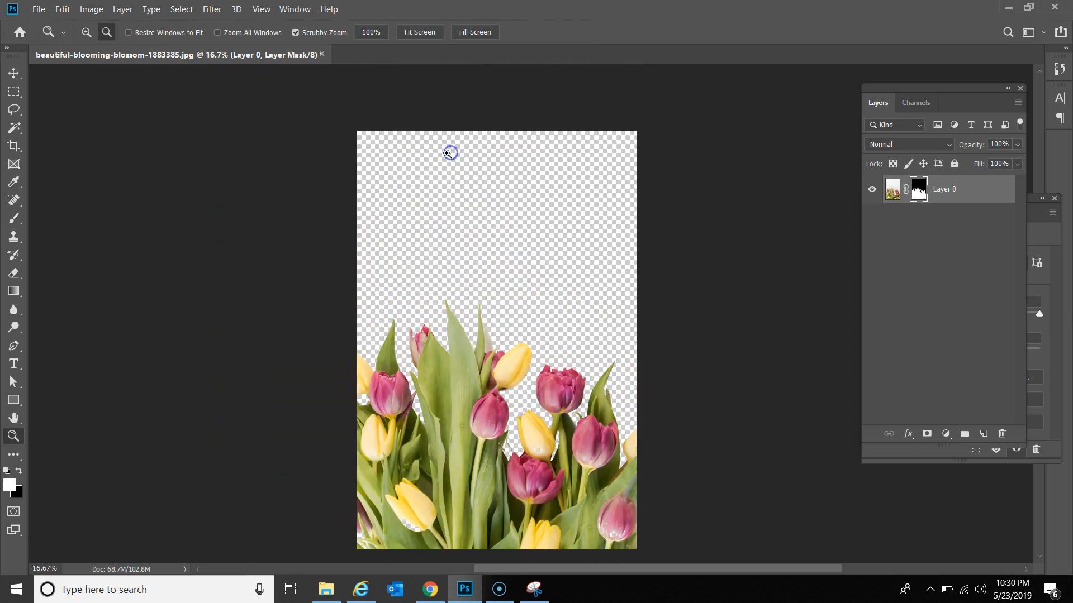
Step: Draw a canvas-sized rectangle and move its layer below Layer 0
alt+click(447, 153)
click(13, 400)
drag(343, 126, 653, 557)
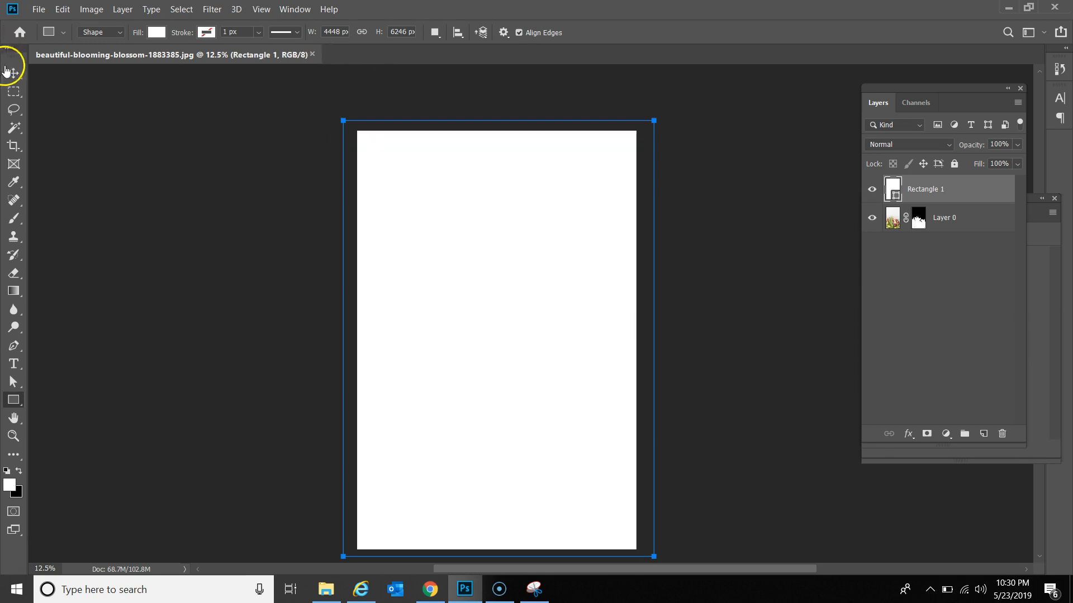
click(8, 71)
drag(978, 184, 921, 239)
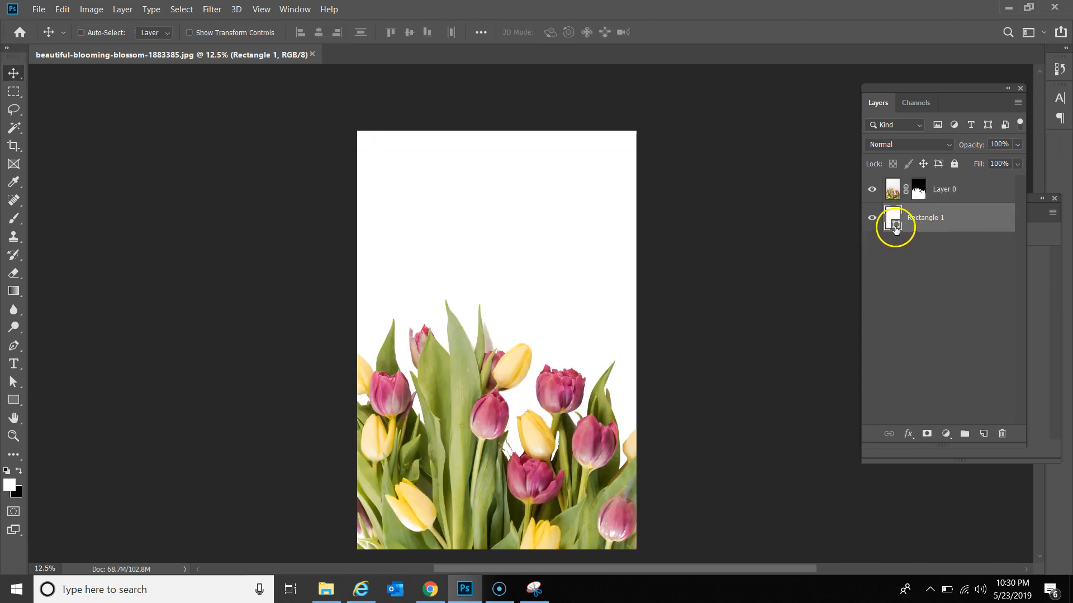
Step: Fill Rectangle 1 with pink c6899b sampled from a tulip
double_click(893, 226)
click(554, 406)
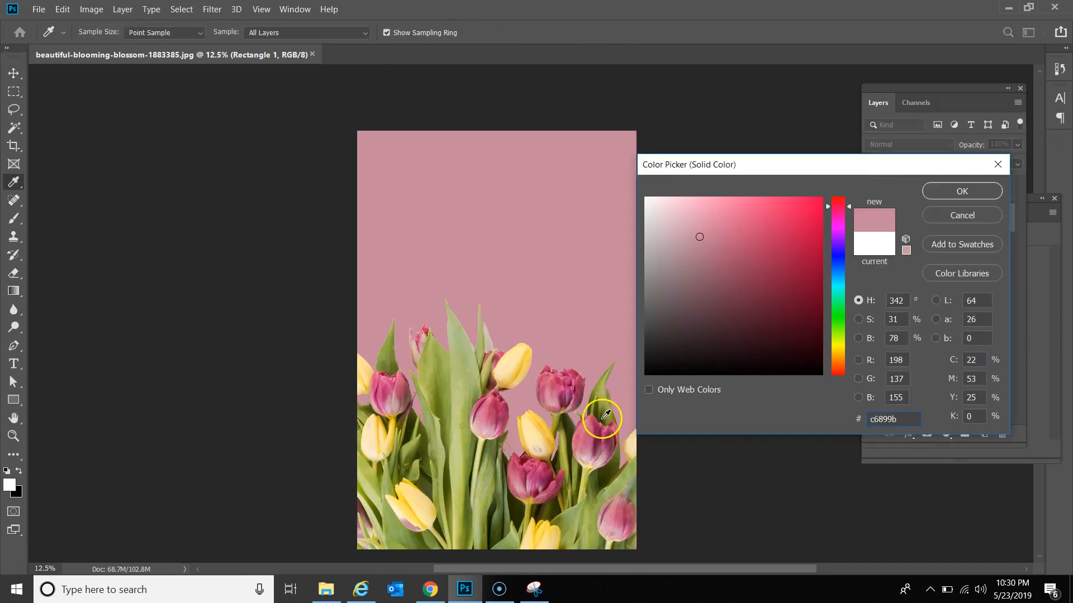
click(962, 191)
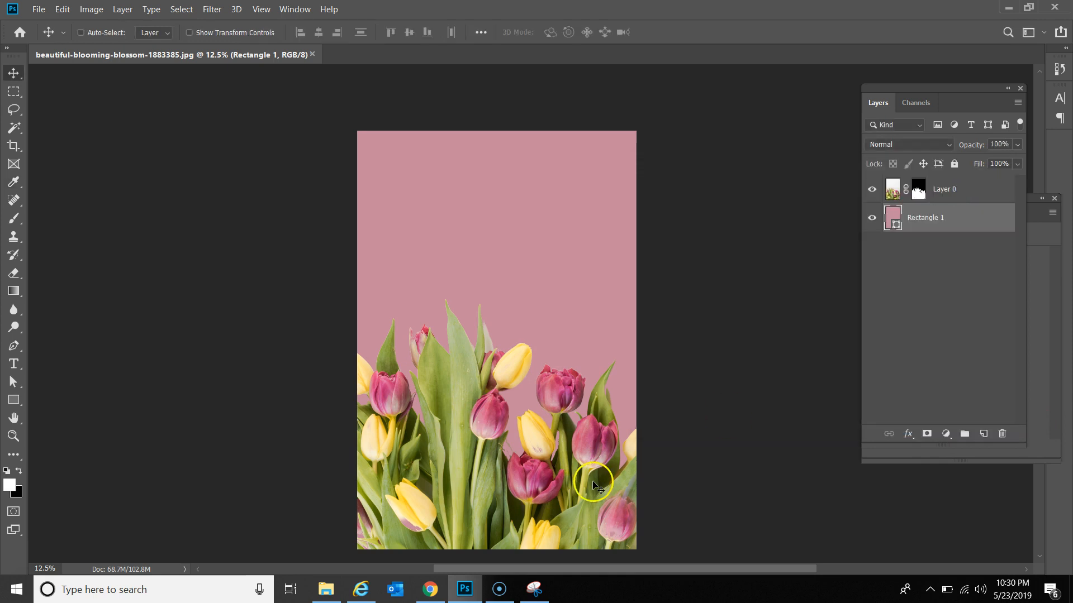
click(913, 220)
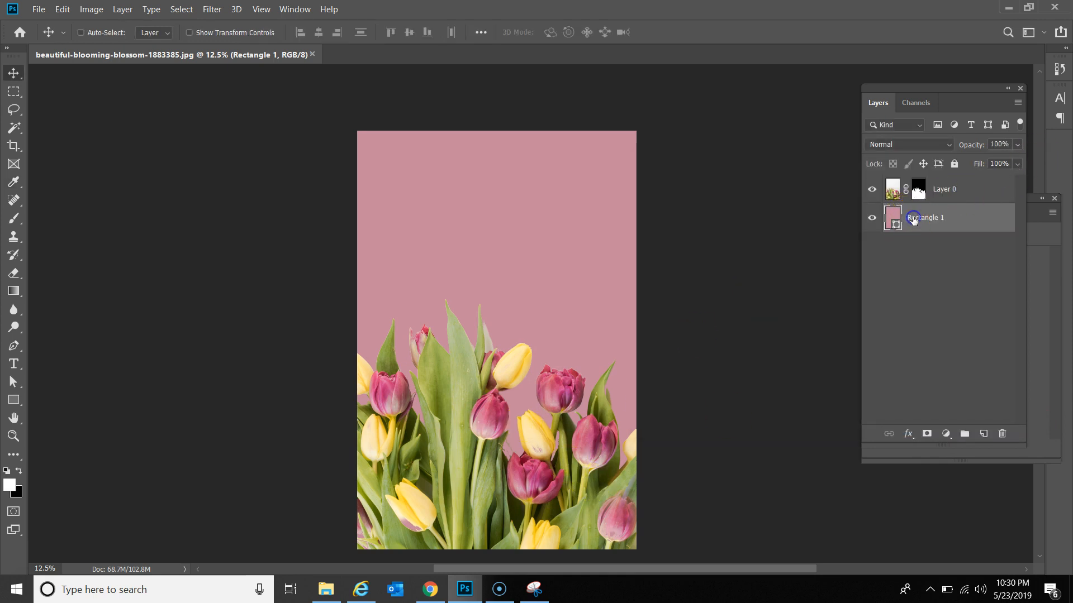
Step: Dismiss a drop shadow started on the rectangle layer and select Layer 0 instead
click(913, 437)
click(928, 568)
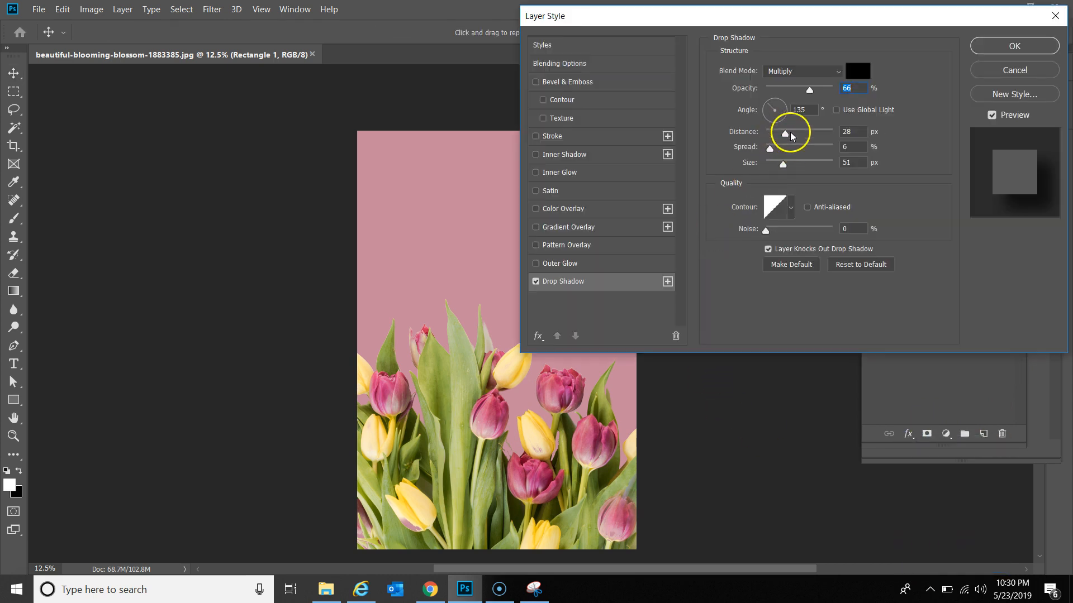
click(1014, 45)
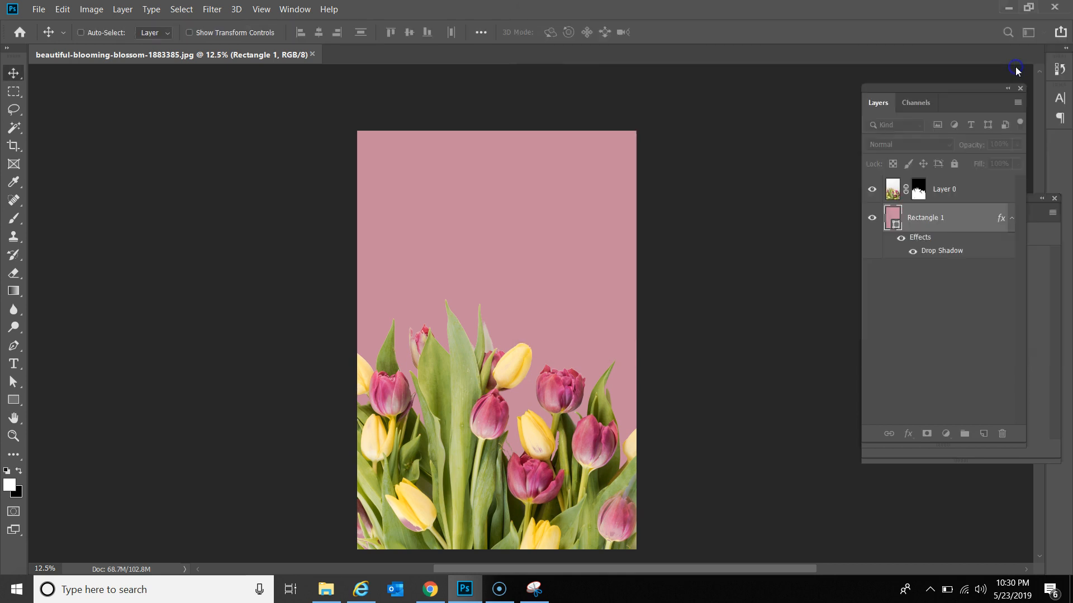
click(961, 191)
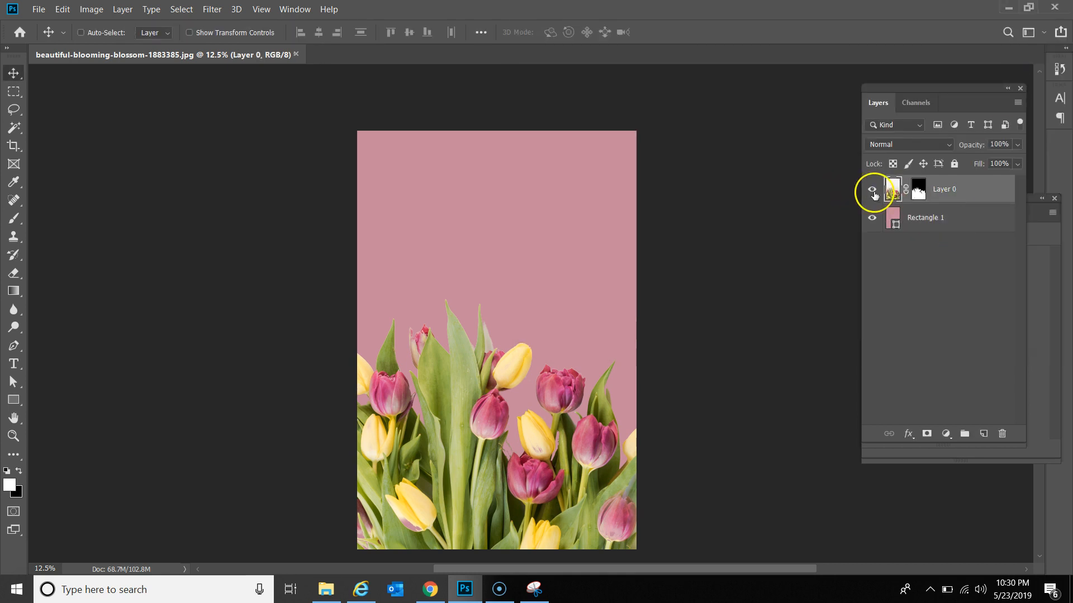
Step: Add a drop shadow to Layer 0 with size 136 px, distance 286 px, opacity 67%
click(908, 434)
click(933, 563)
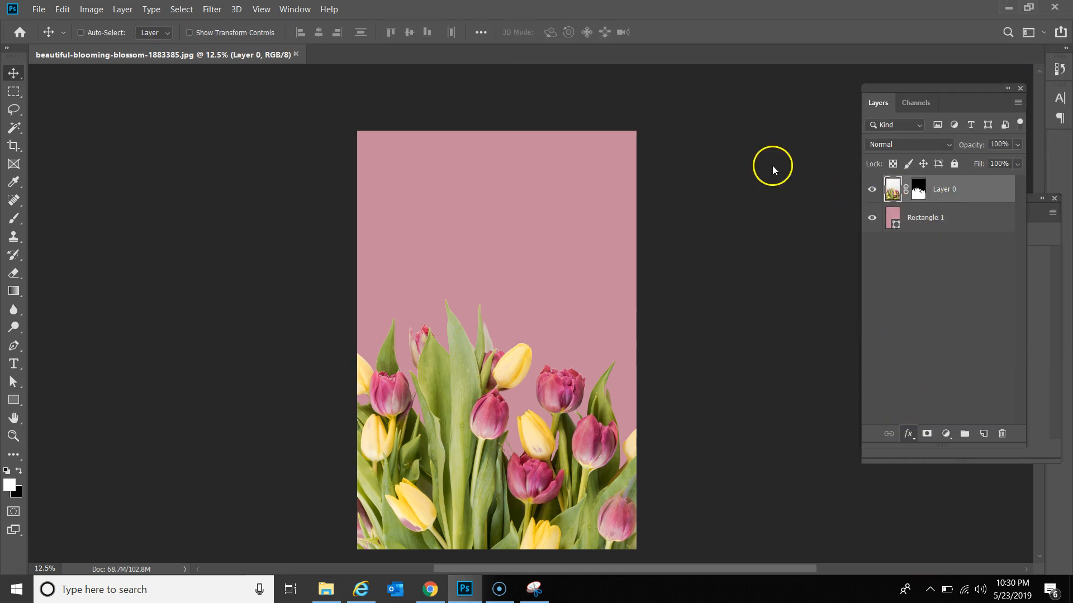
click(794, 163)
drag(802, 164, 806, 163)
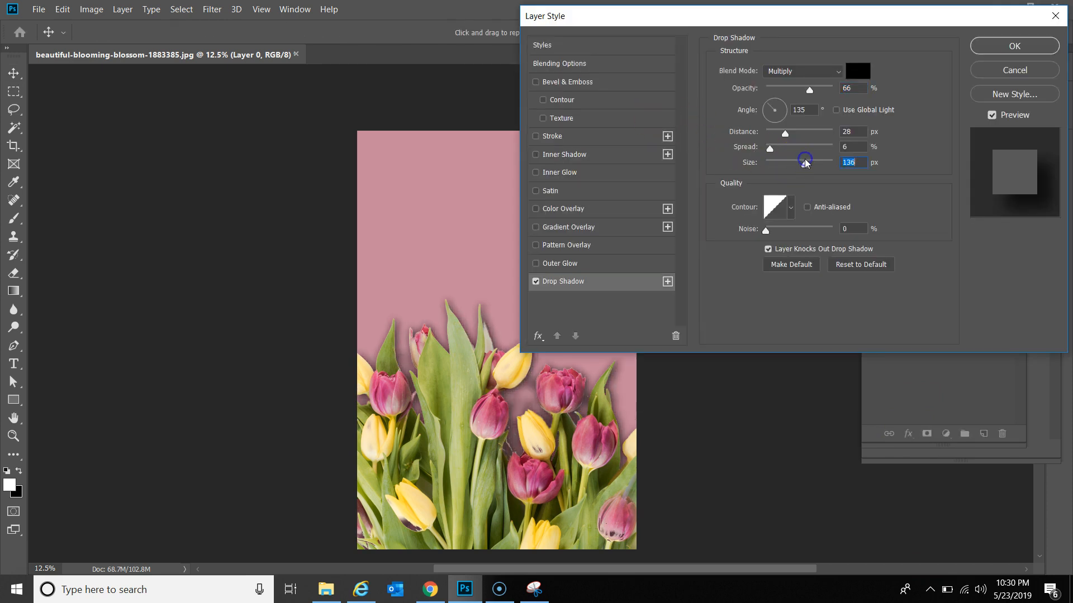
click(814, 91)
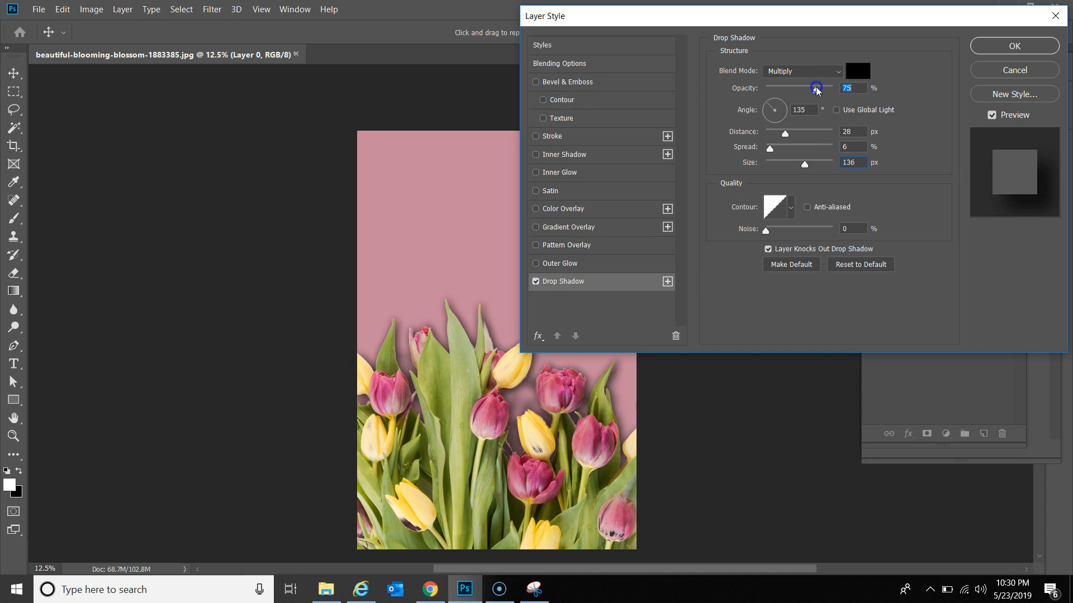
drag(786, 132, 827, 134)
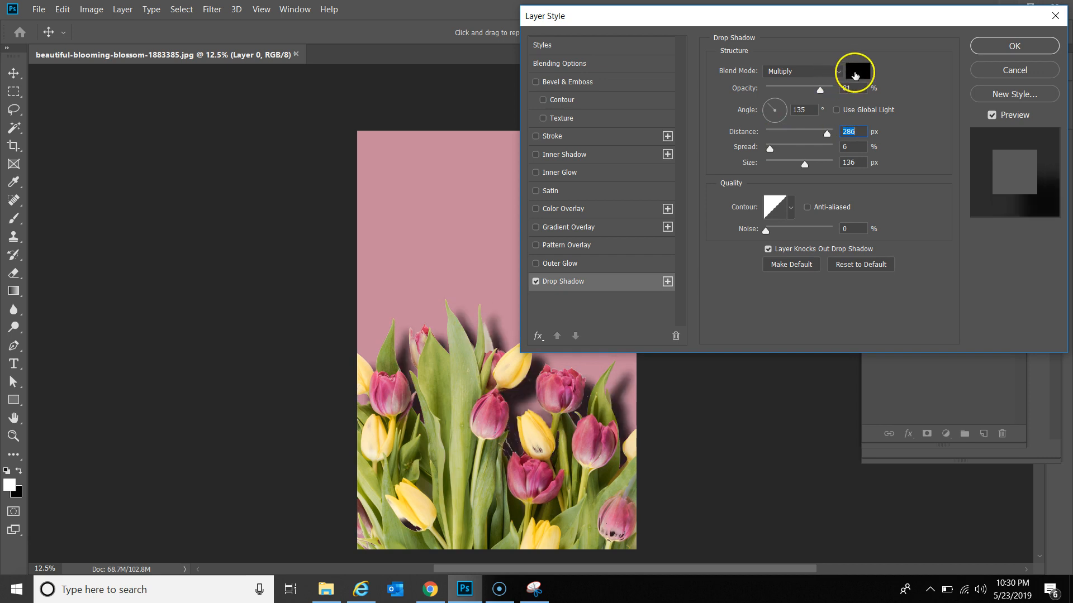
drag(820, 90, 811, 91)
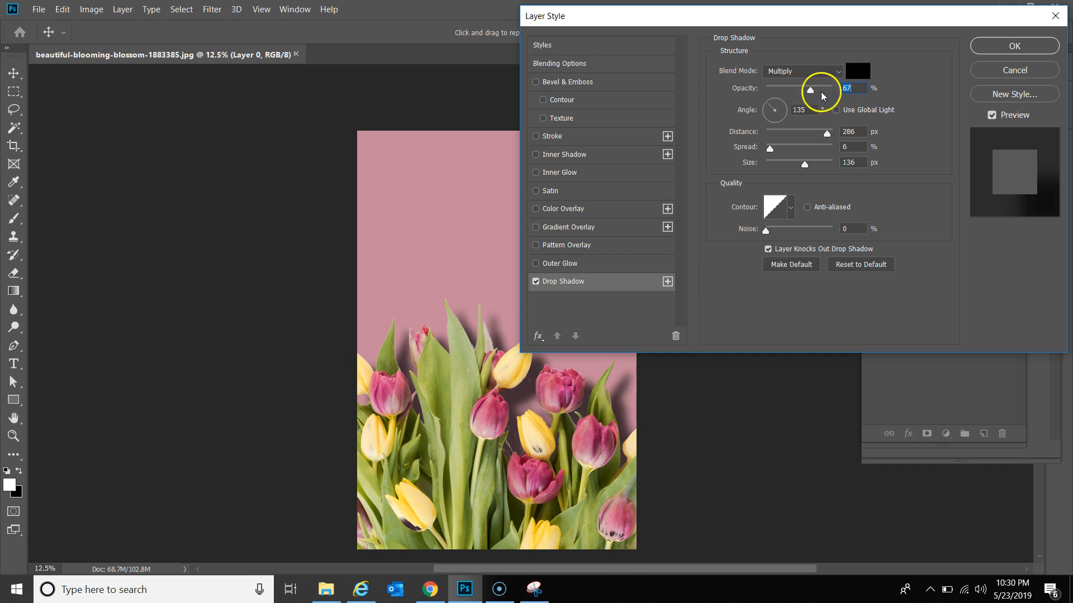
click(996, 42)
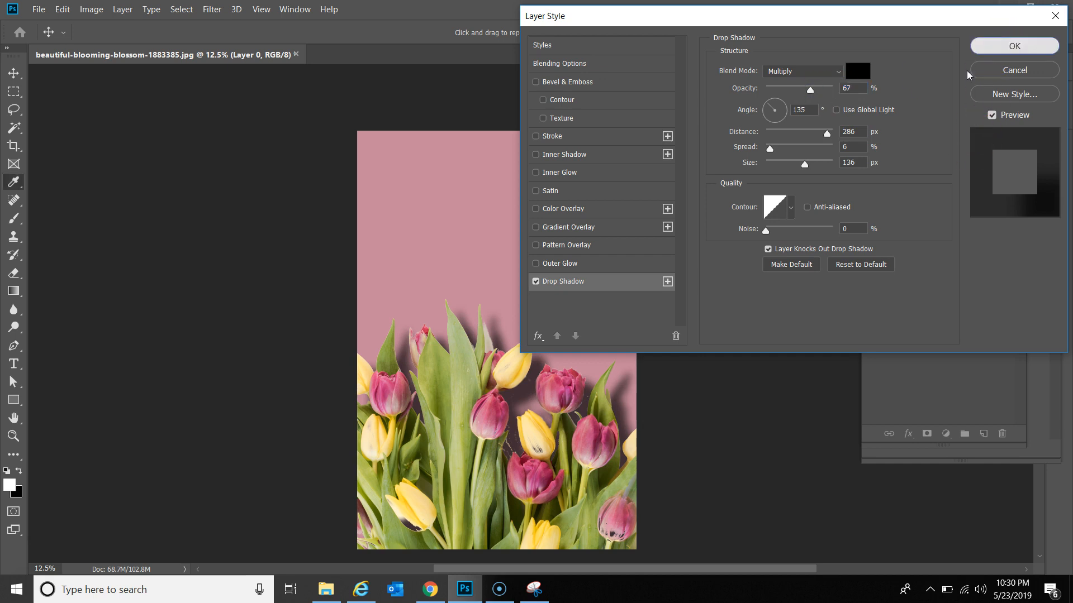
Step: Zoom in on the tulips and target Layer 0's mask with the Brush tool
key(z)
click(531, 523)
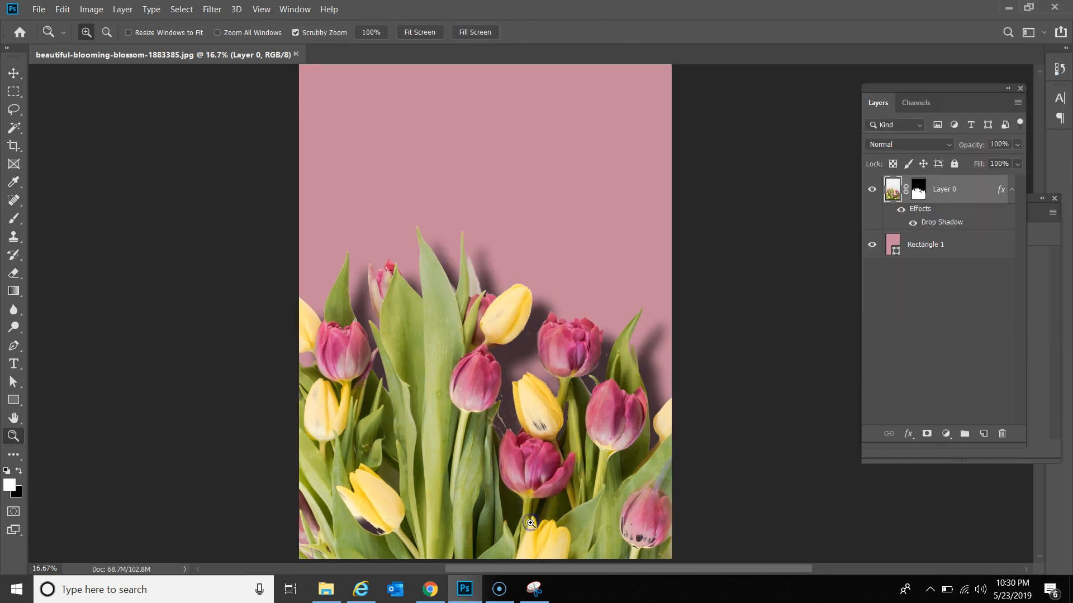
click(530, 523)
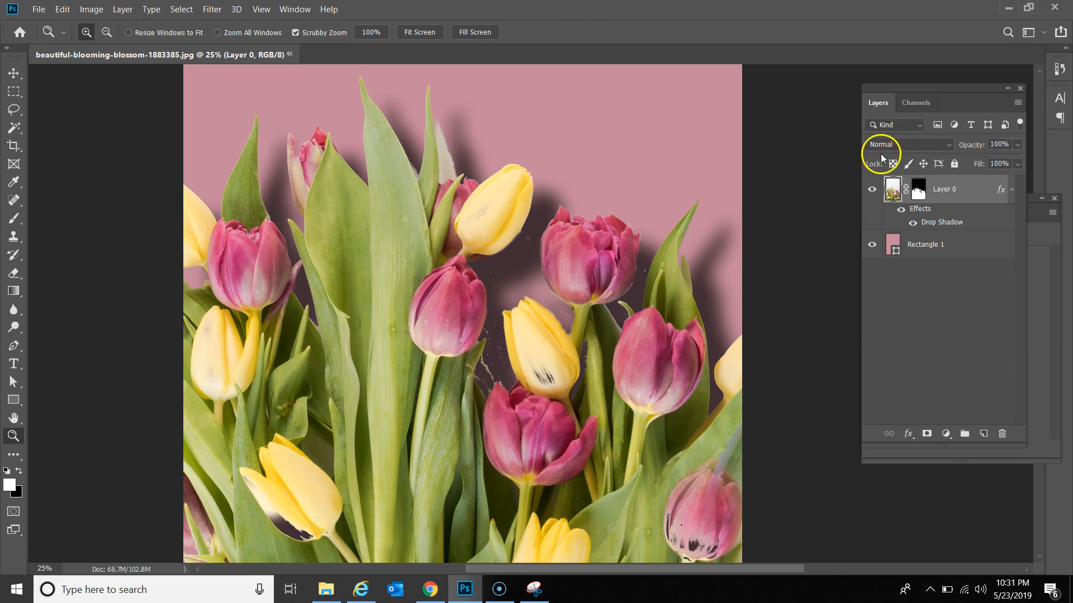
click(917, 193)
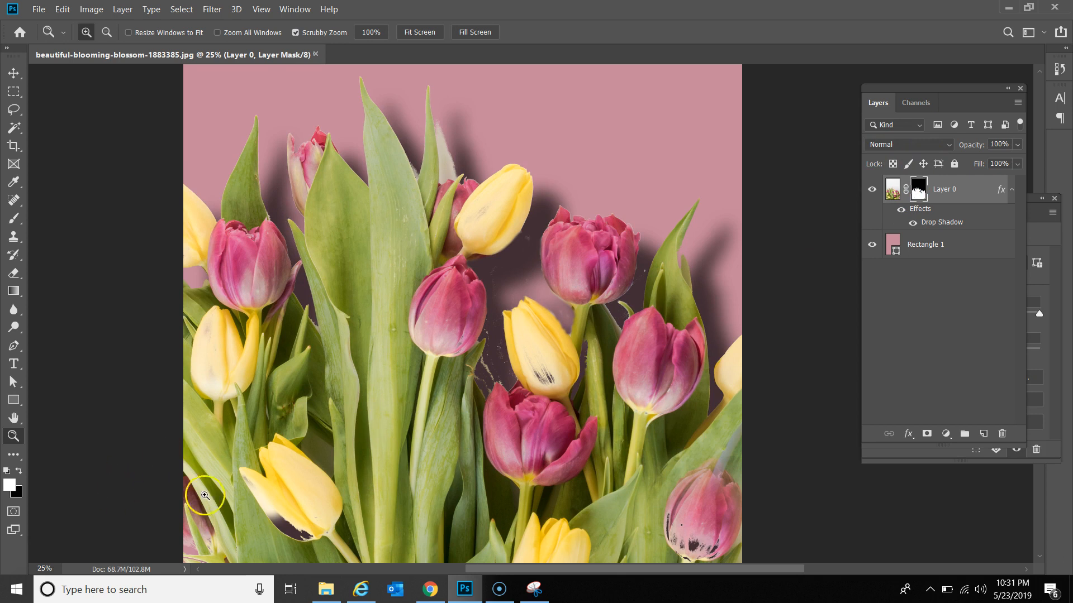
key(b)
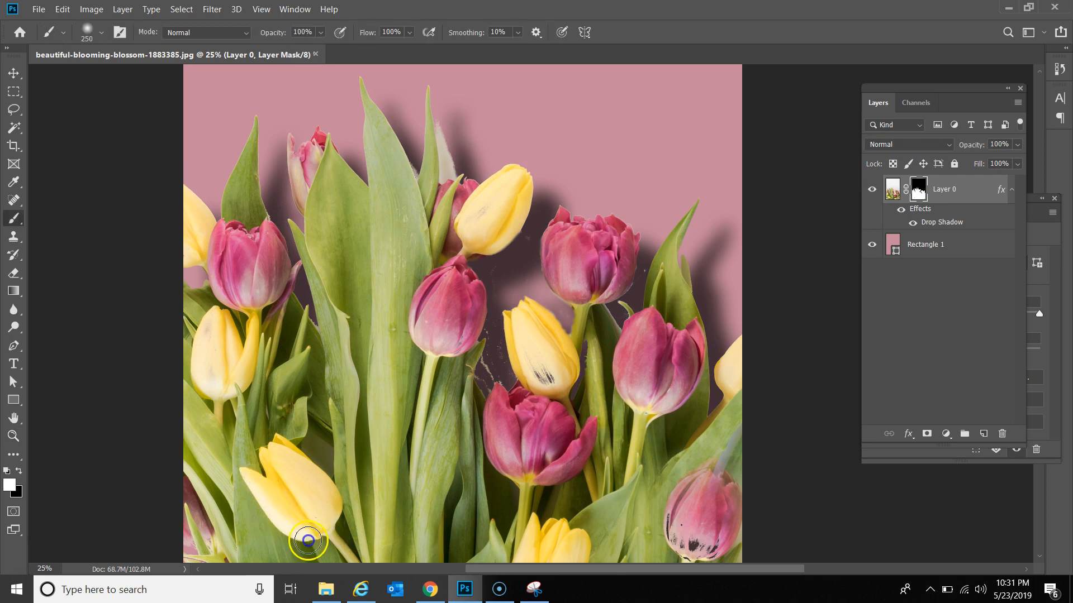
Step: Paint out the dark specks on the pink, centre yellow and upper yellow tulips
scroll(276, 529, down, 2)
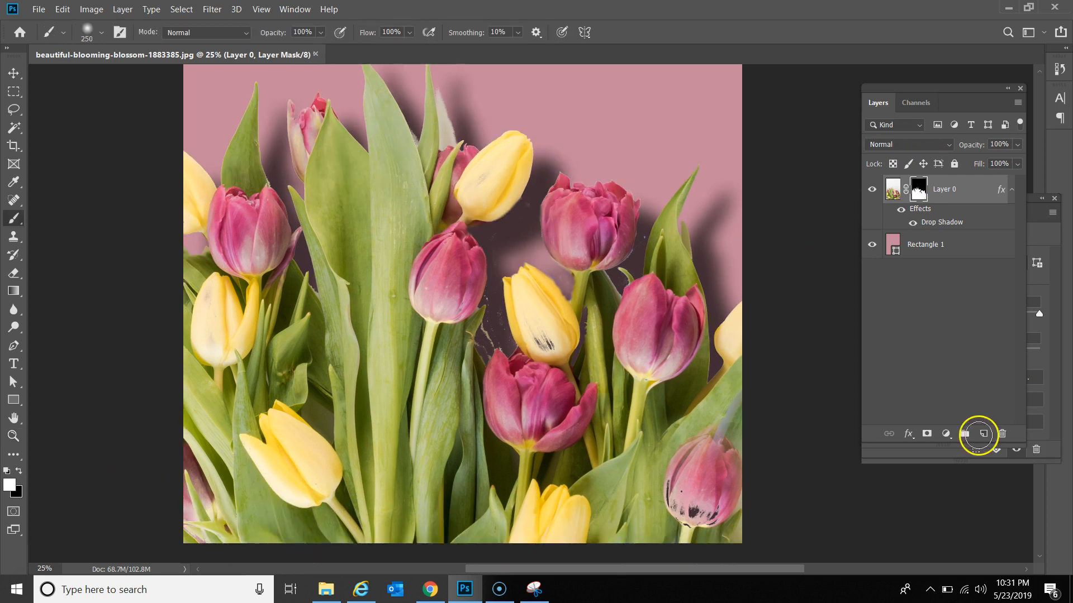
mouse_move(703, 511)
mouse_down()
mouse_move(661, 507)
mouse_move(705, 510)
mouse_up()
scroll(573, 391, up, 1)
mouse_move(552, 347)
mouse_down()
mouse_move(554, 361)
mouse_move(524, 328)
mouse_move(539, 332)
mouse_up()
scroll(453, 204, up, 2)
drag(481, 208, 468, 225)
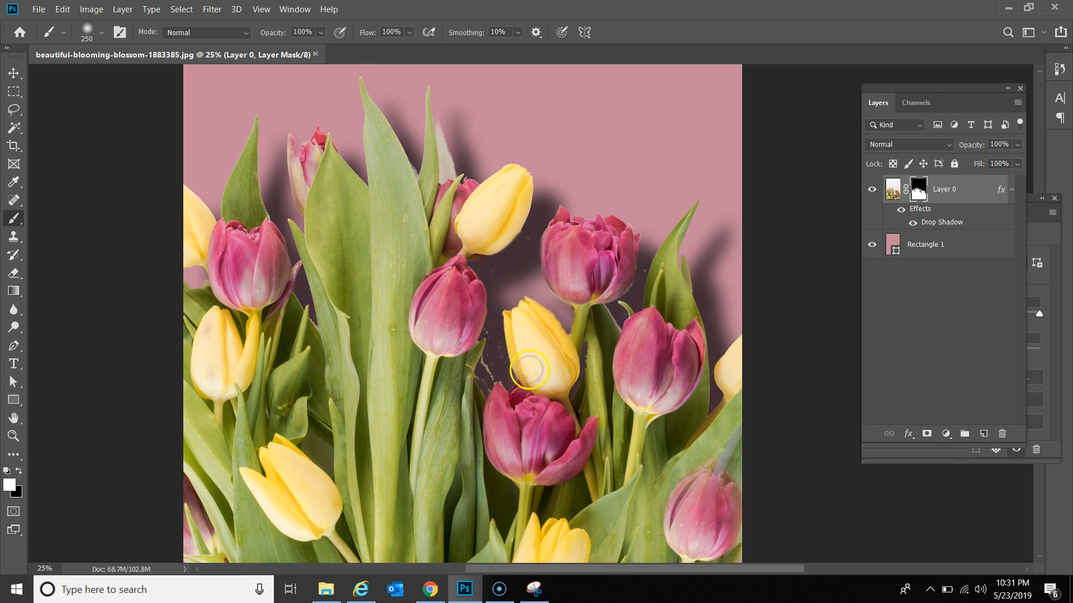
Step: With the brush shrunk to 125, hide the stray fragment in the shadow gap
key(bracketleft)
key(bracketleft)
key(bracketleft)
key(bracketleft)
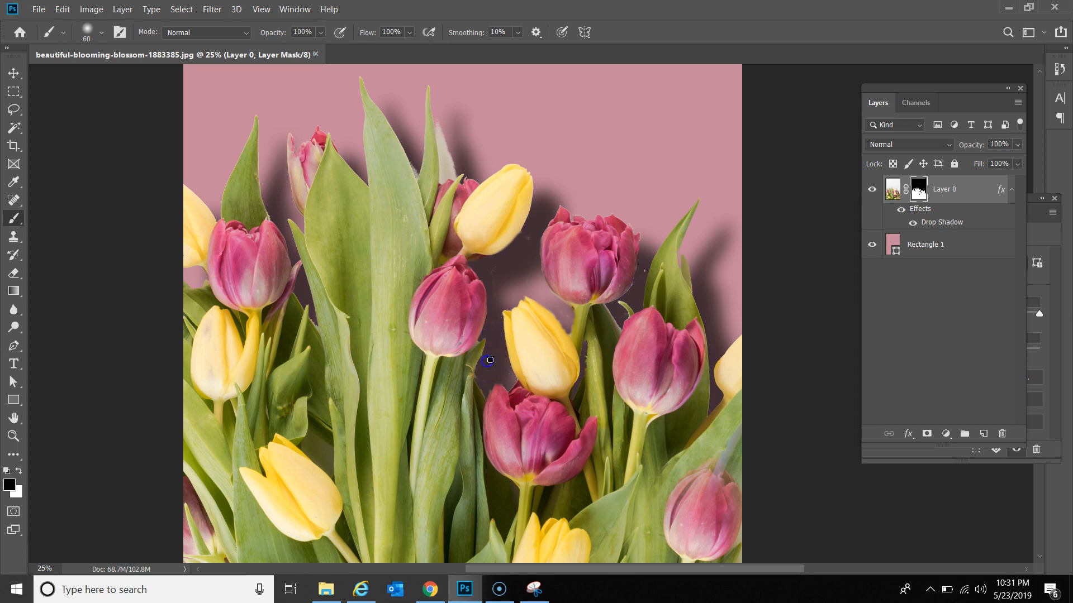
click(522, 252)
key(z)
alt+click(447, 237)
alt+click(470, 139)
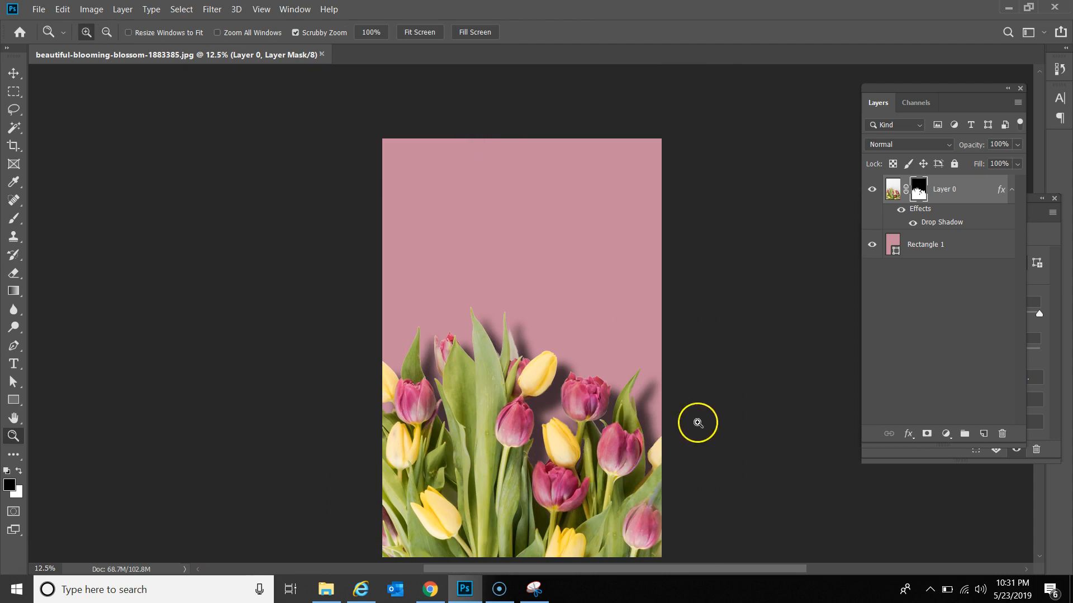
alt+click(698, 423)
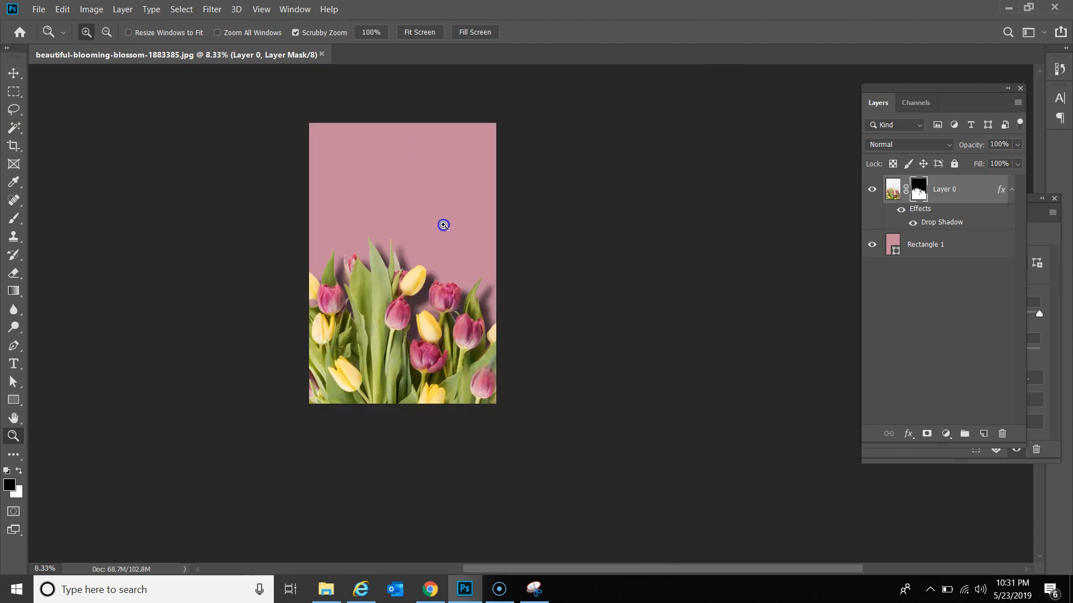
click(441, 225)
click(9, 73)
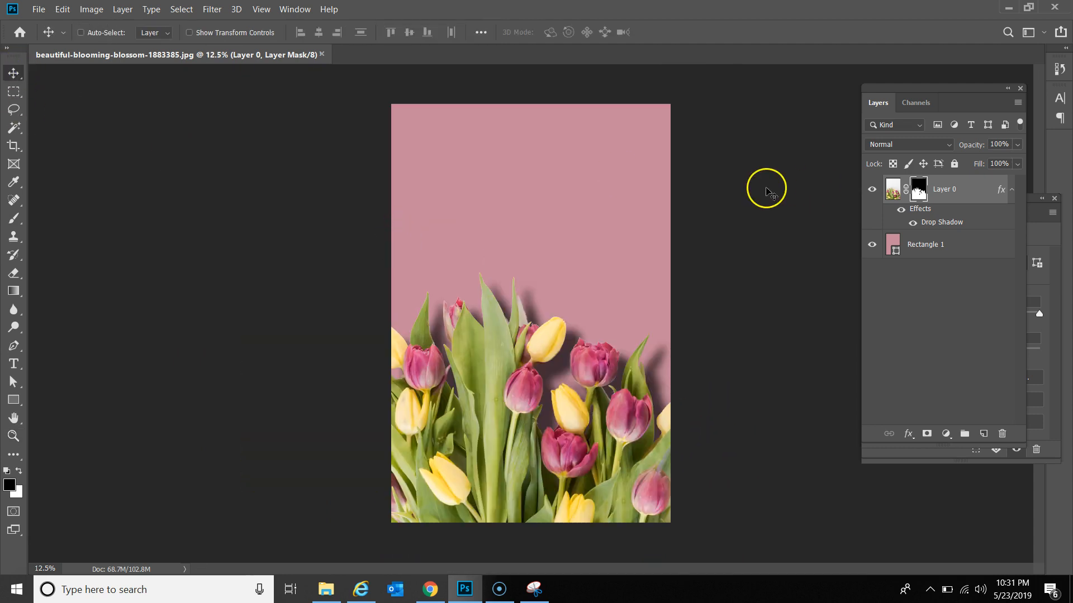